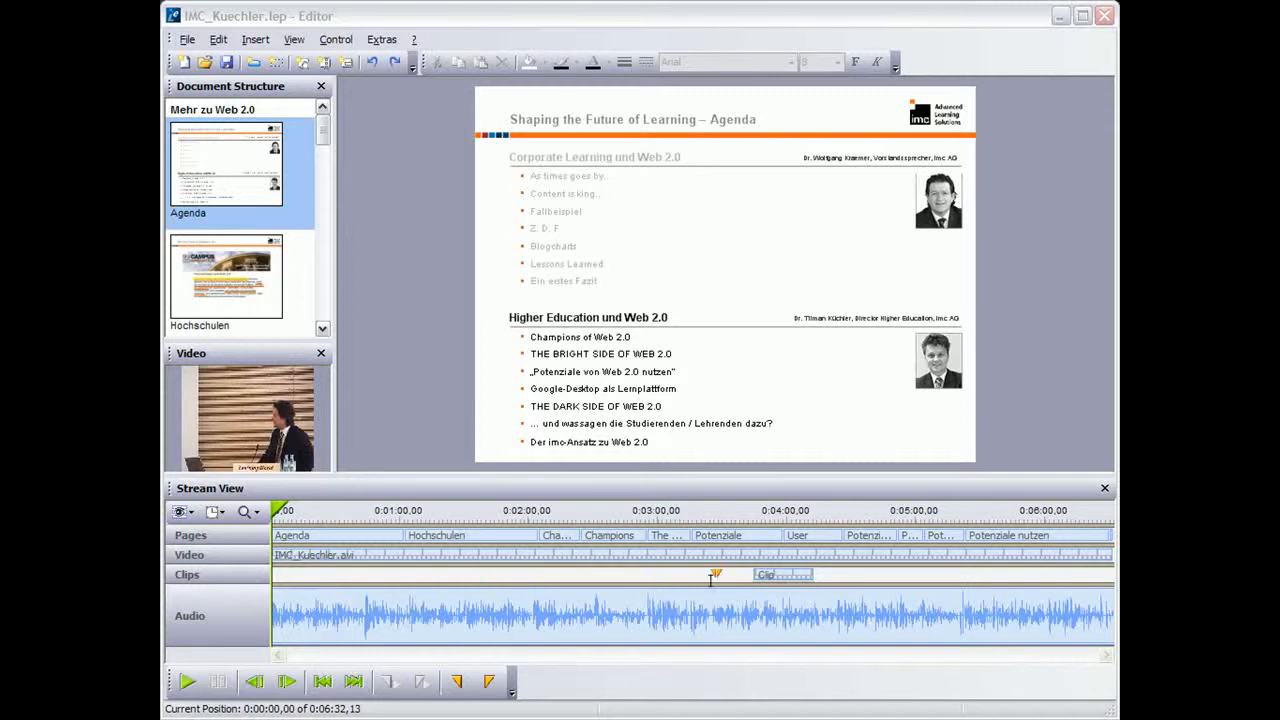
Shift the clip slightly later in the Clips stream, and cut the section from 0:00:33,11 to 0:00:57,08 out of the recording
{"action": "left_click_drag", "start_coordinate": [791, 576], "coordinate": [801, 576]}
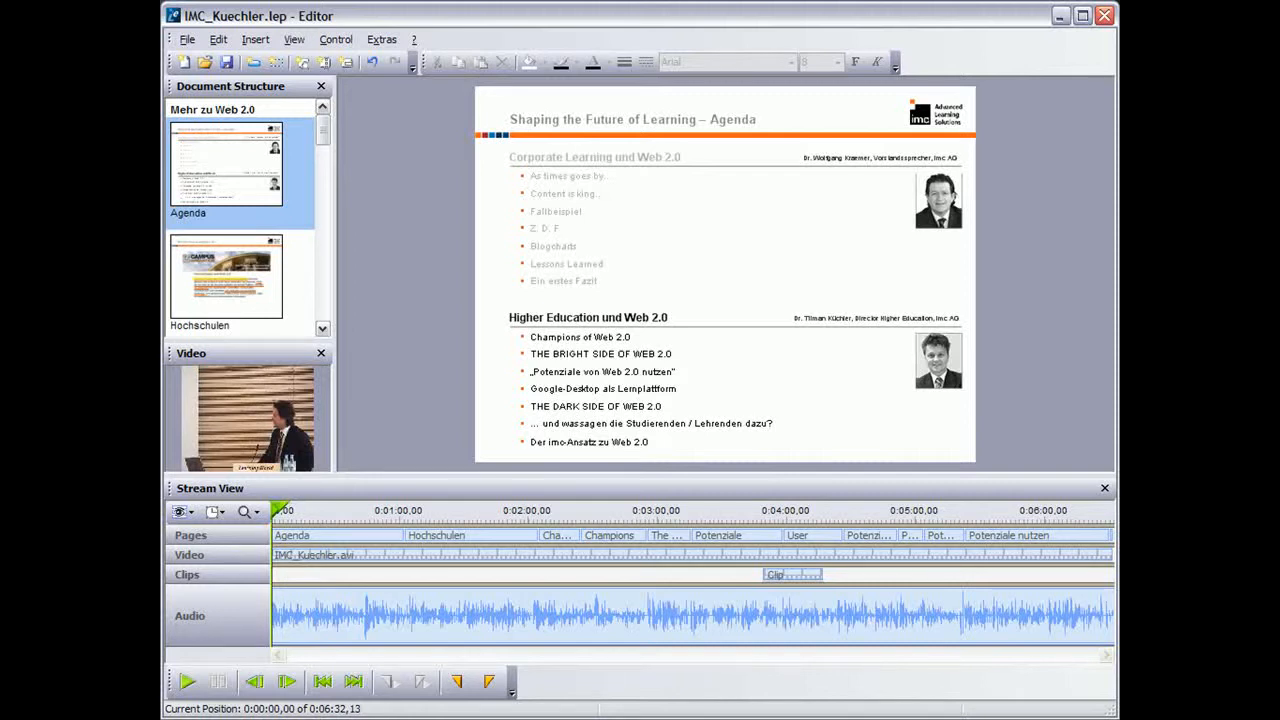
{"action": "left_click_drag", "start_coordinate": [277, 510], "coordinate": [393, 510]}
{"action": "left_click", "coordinate": [458, 681]}
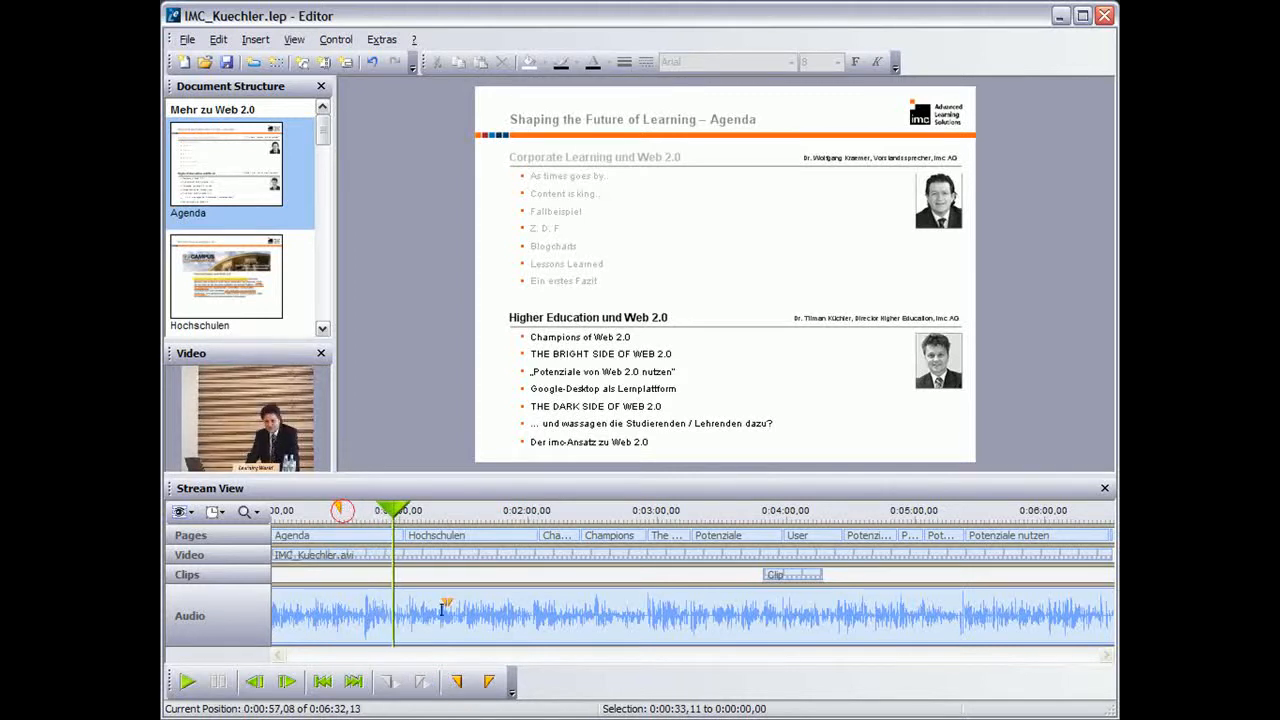
{"action": "left_click", "coordinate": [490, 681]}
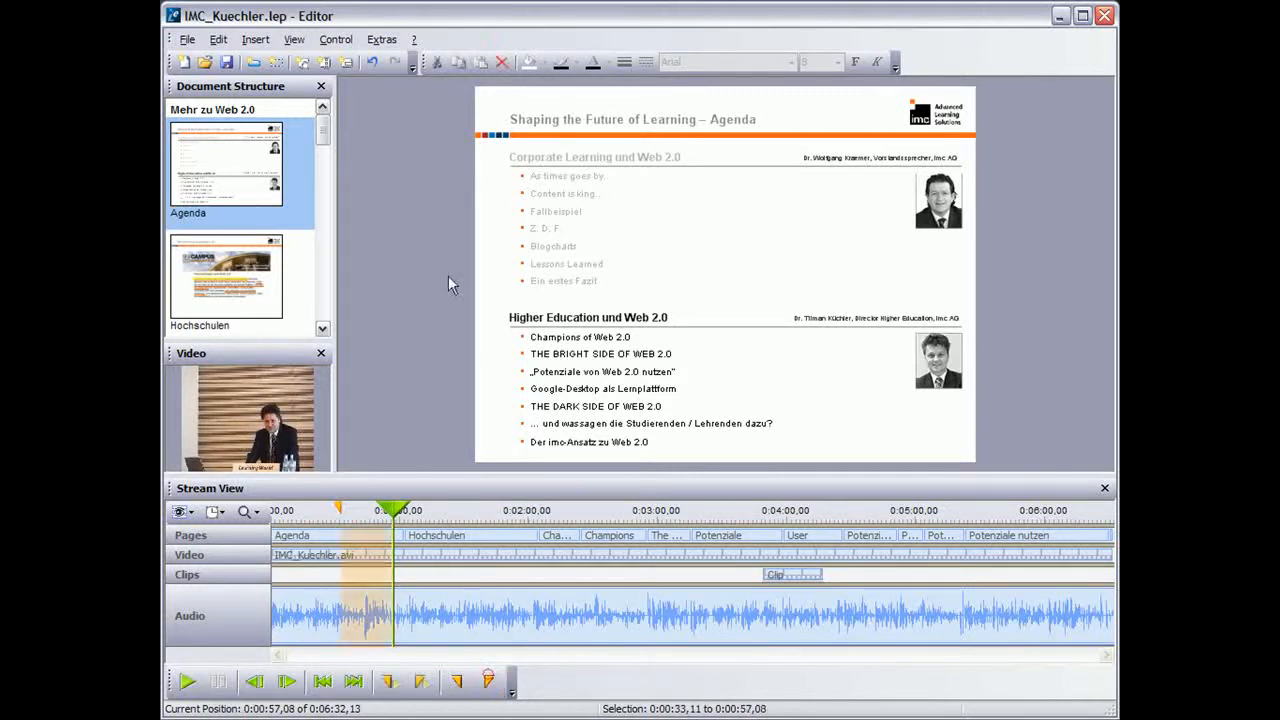
{"action": "left_click", "coordinate": [437, 62]}
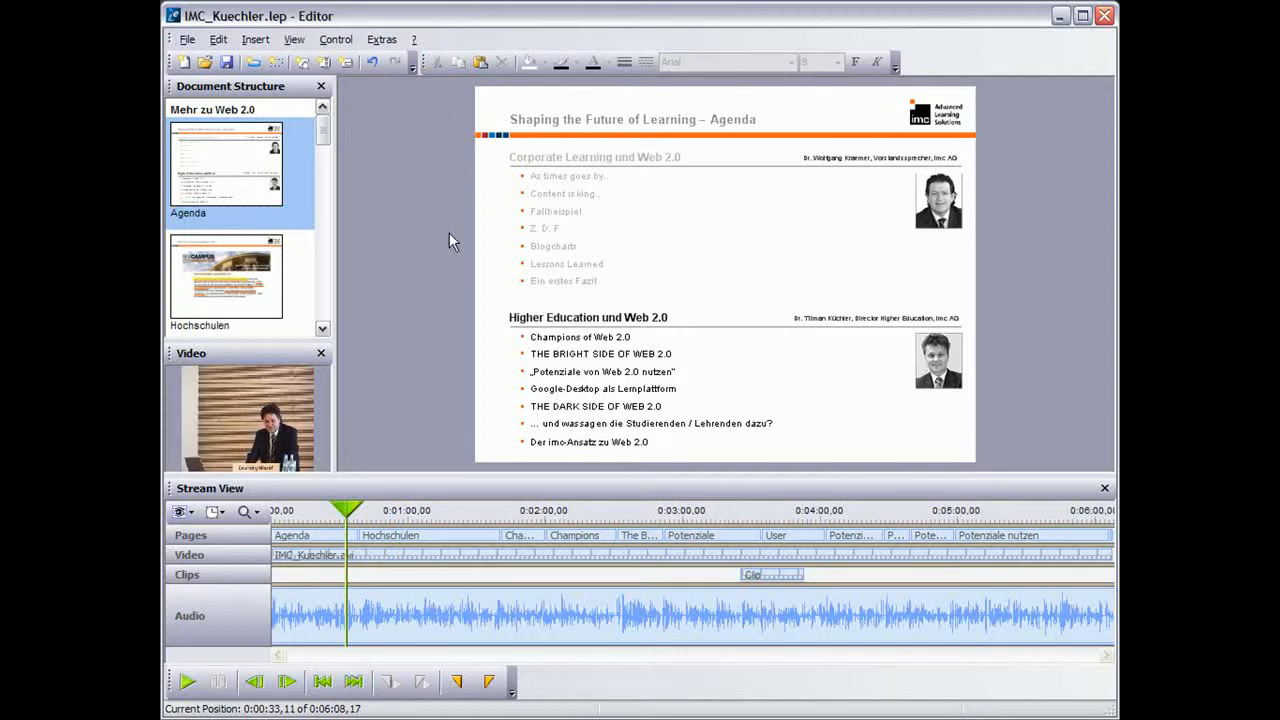
Insert the recording document DIHK_Treier.lrd into the open document
{"action": "left_click", "coordinate": [187, 40]}
{"action": "mouse_move", "coordinate": [232, 244]}
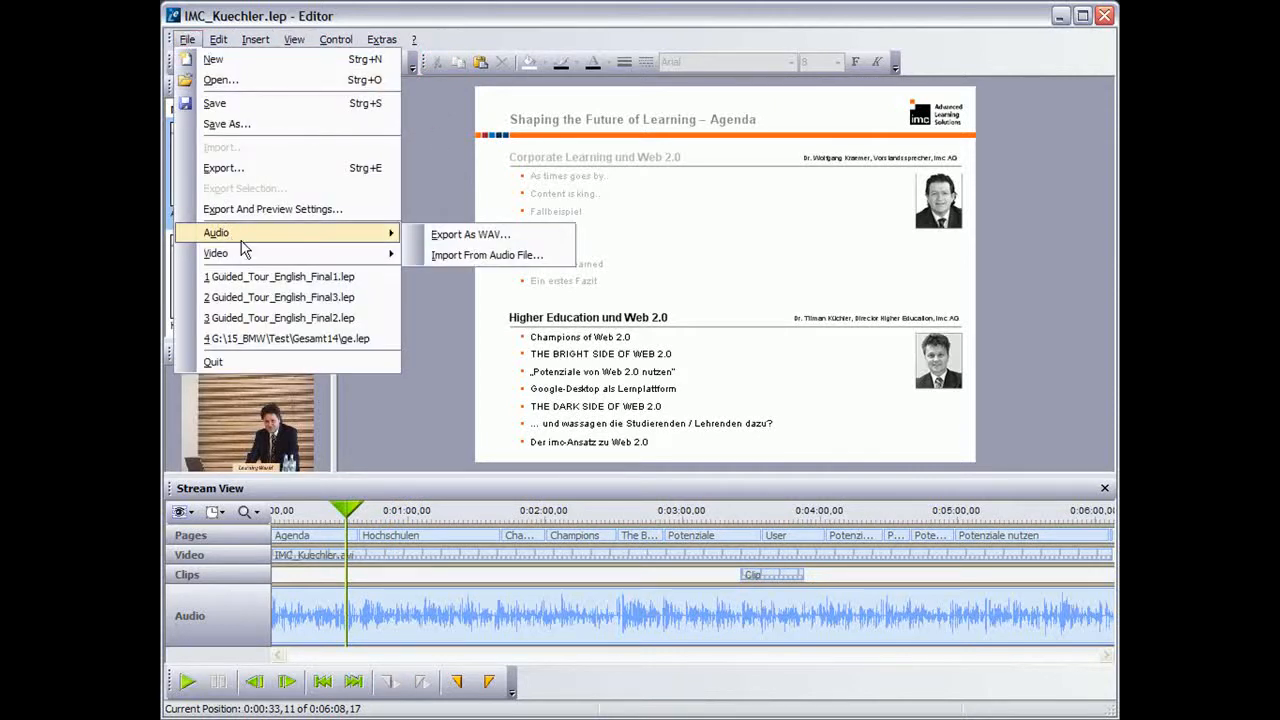
{"action": "mouse_move", "coordinate": [258, 42]}
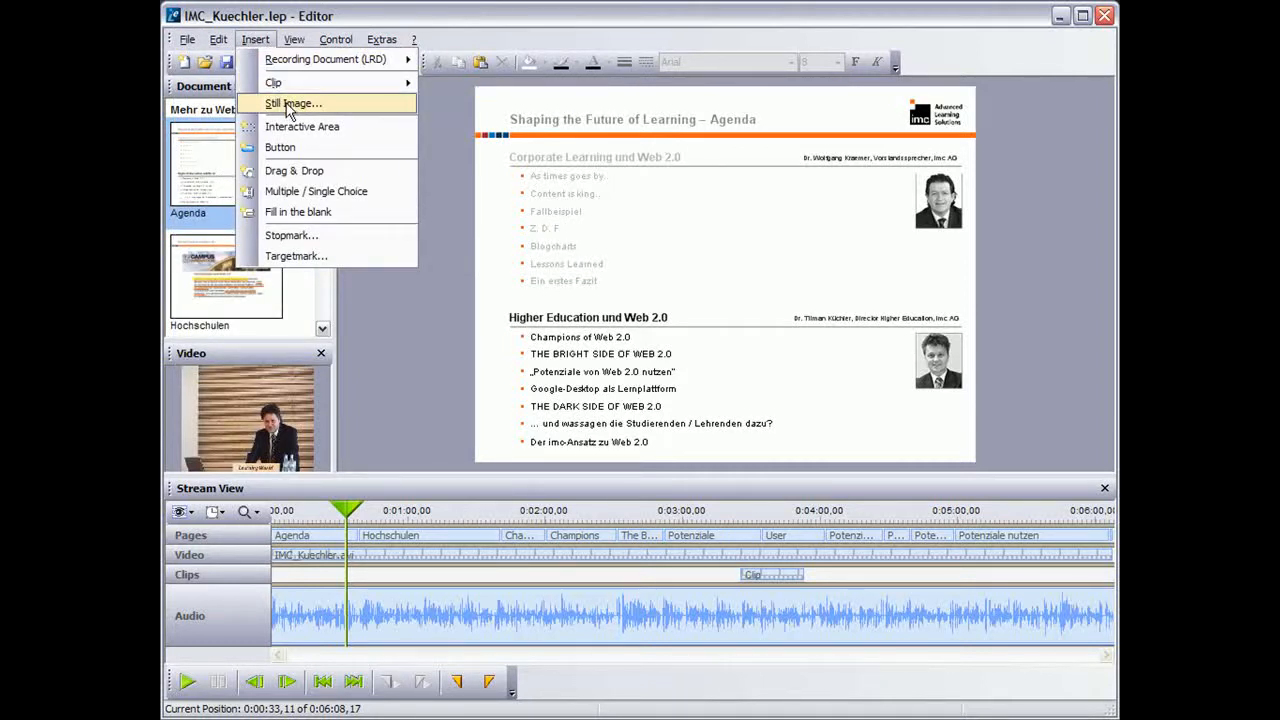
{"action": "mouse_move", "coordinate": [300, 62]}
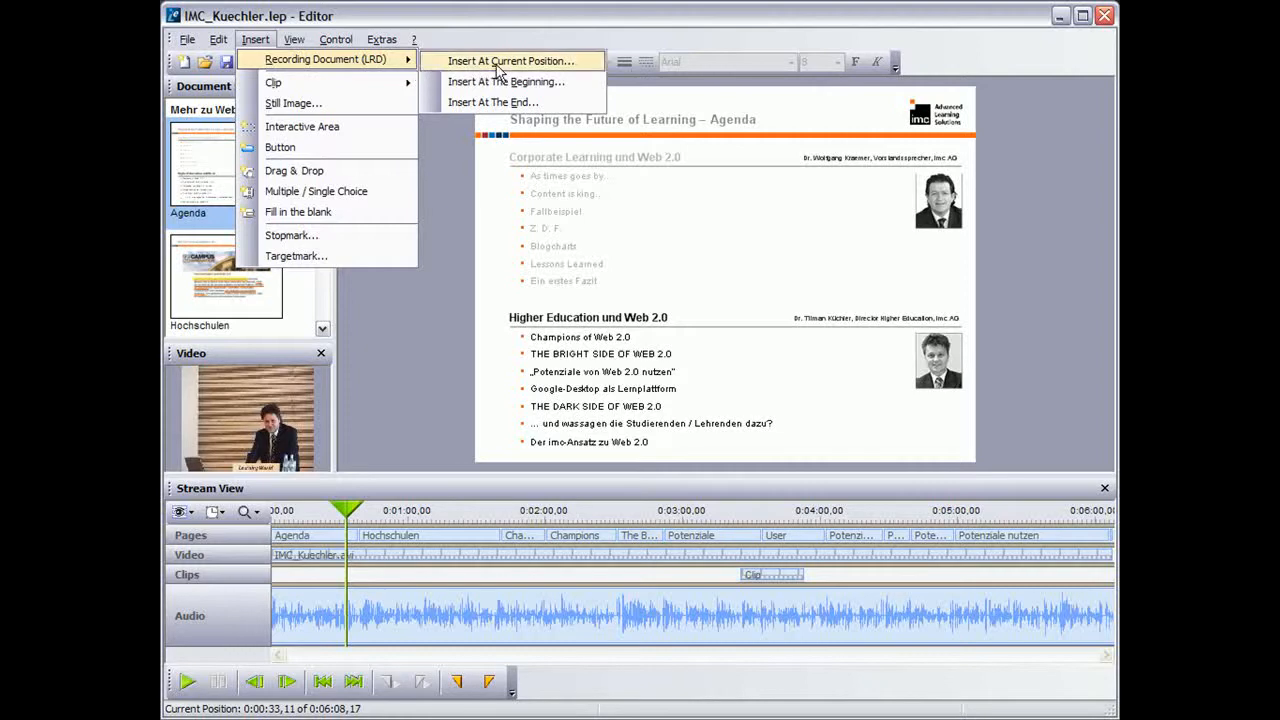
{"action": "left_click", "coordinate": [497, 82]}
{"action": "left_click", "coordinate": [343, 104]}
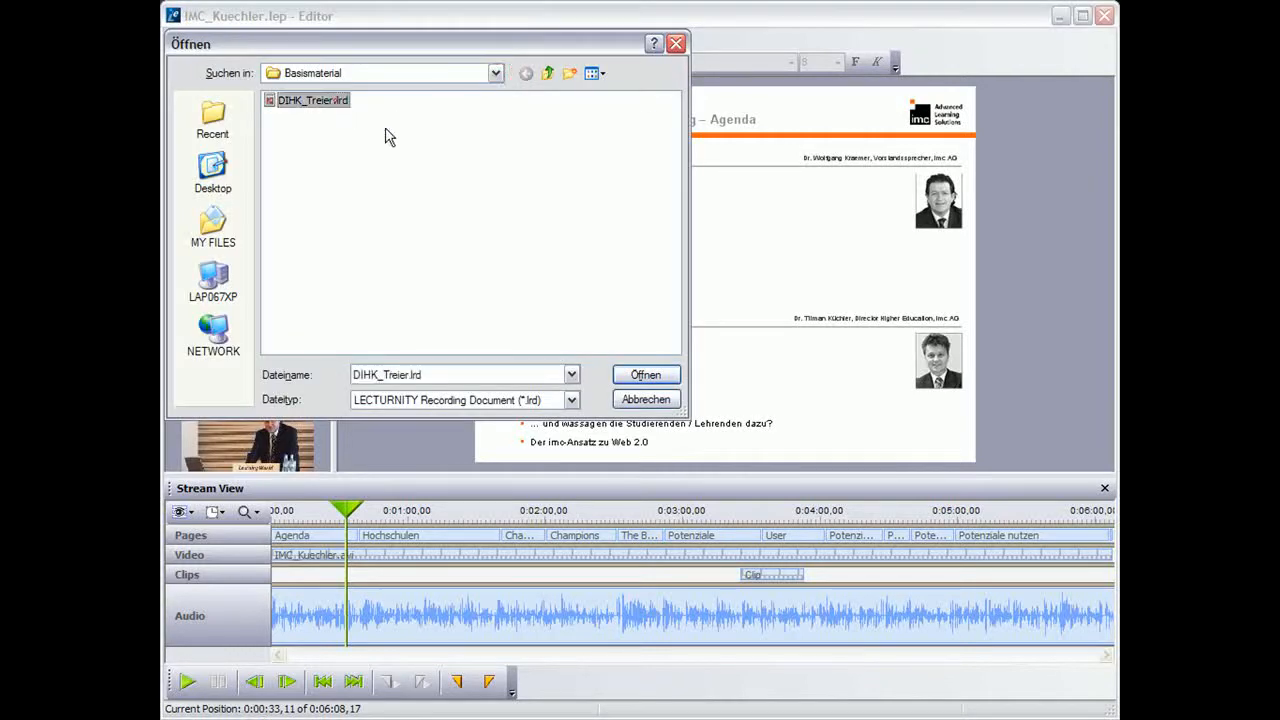
{"action": "left_click", "coordinate": [645, 375]}
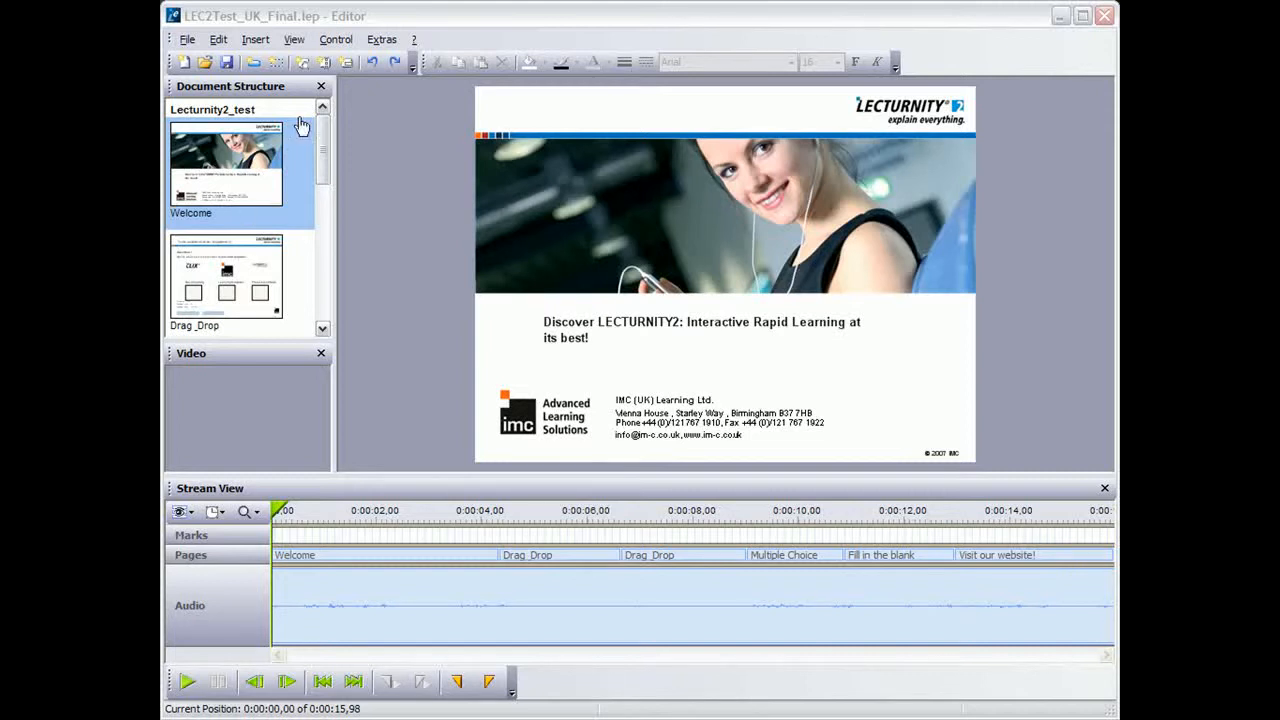
Insert stopmarks at the end of every page of the document
{"action": "left_click", "coordinate": [257, 41]}
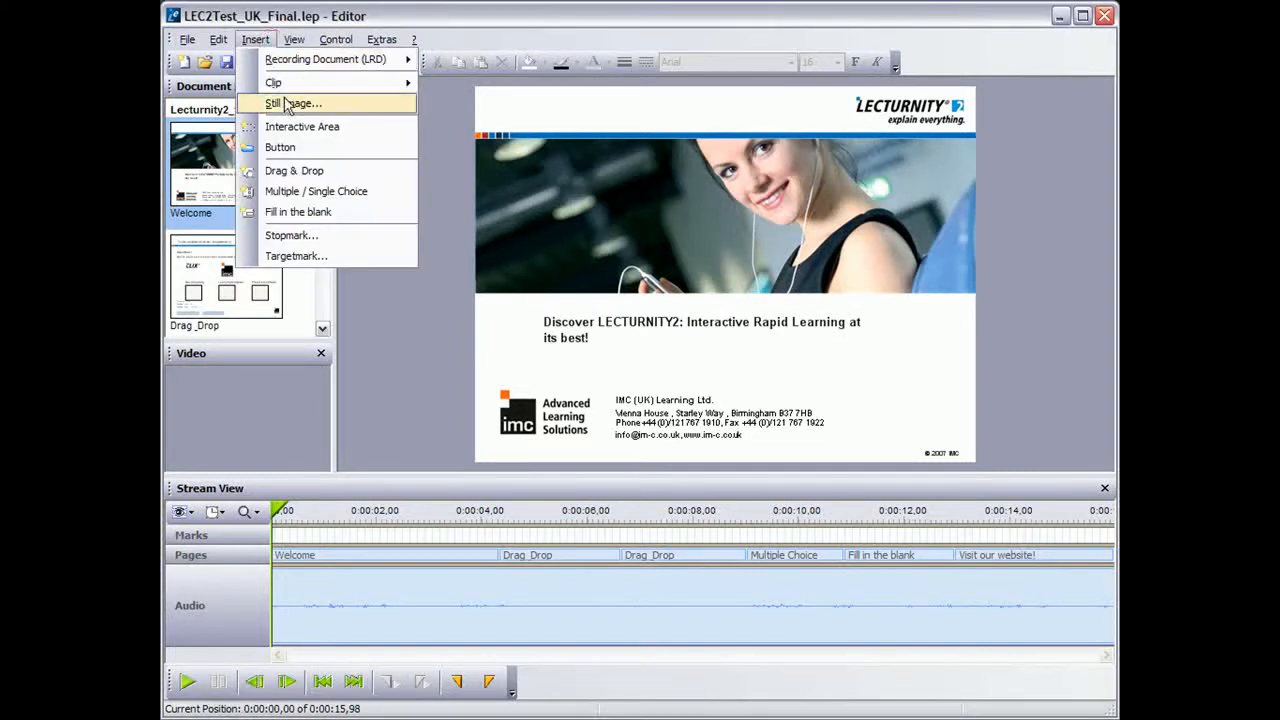
{"action": "left_click", "coordinate": [338, 236]}
{"action": "left_click", "coordinate": [614, 388]}
{"action": "left_click", "coordinate": [643, 428]}
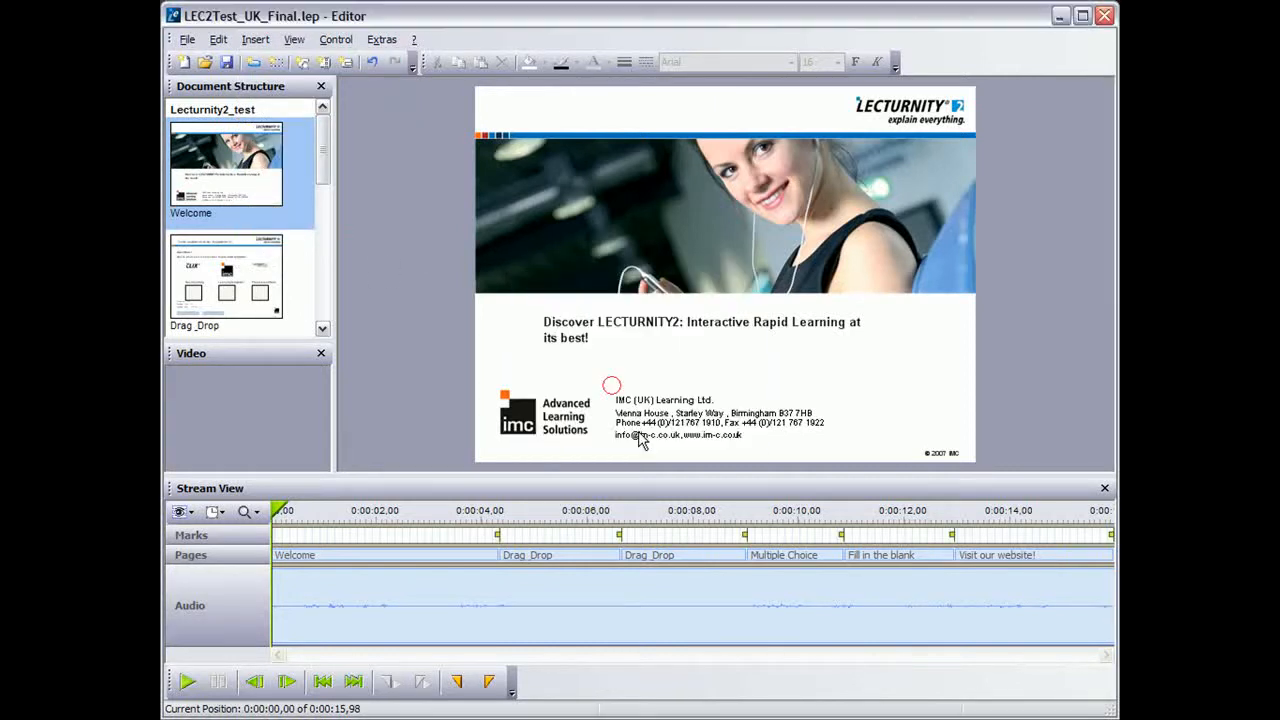
Draw a button in the Welcome page's lower right corner as an image button reading "Start Test", with the hand mouse cursor enabled
{"action": "left_click", "coordinate": [256, 64]}
{"action": "left_click_drag", "start_coordinate": [855, 397], "coordinate": [941, 421]}
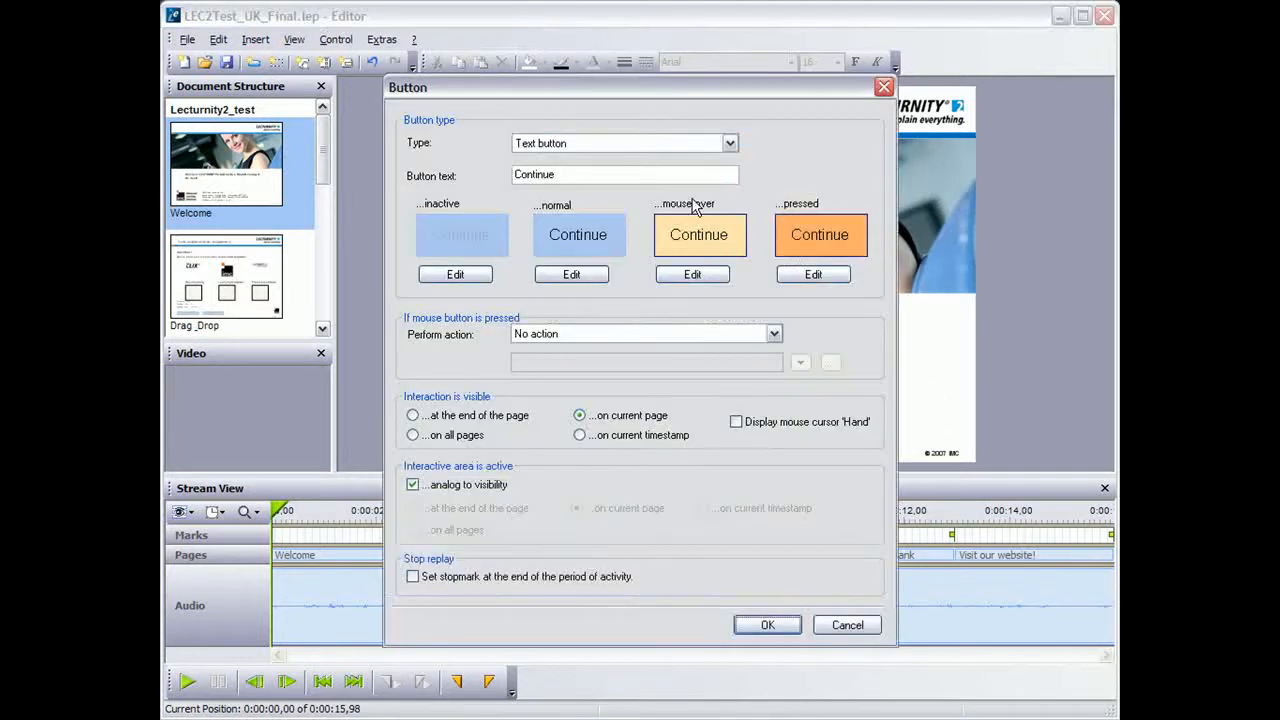
{"action": "left_click", "coordinate": [729, 143]}
{"action": "left_click", "coordinate": [714, 172]}
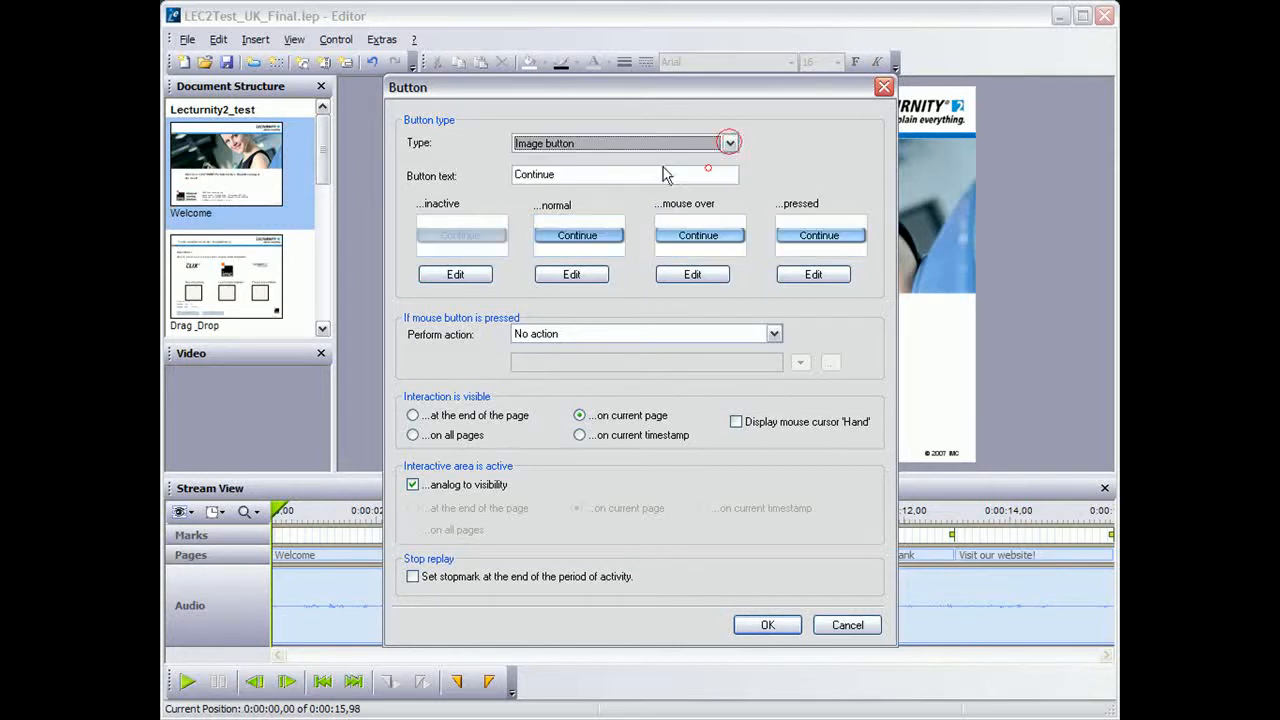
{"action": "double_click", "coordinate": [580, 175]}
{"action": "type", "text": "St"}
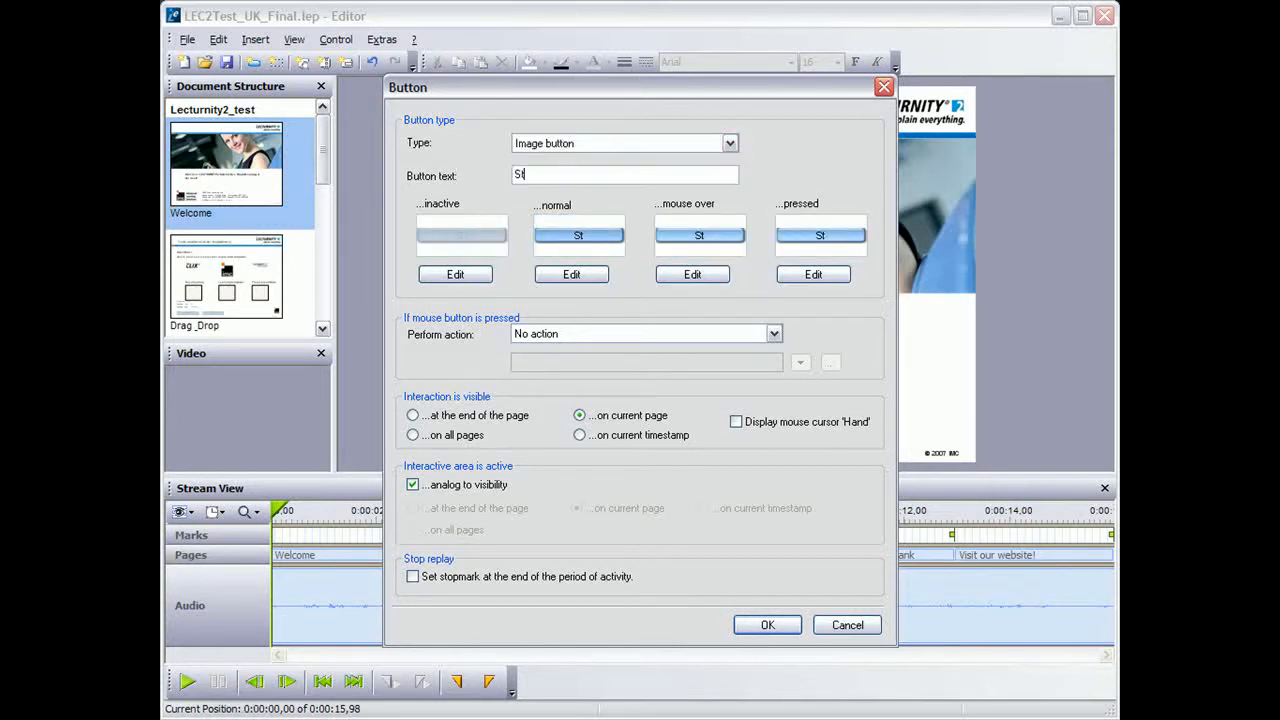
{"action": "type", "text": "art Test"}
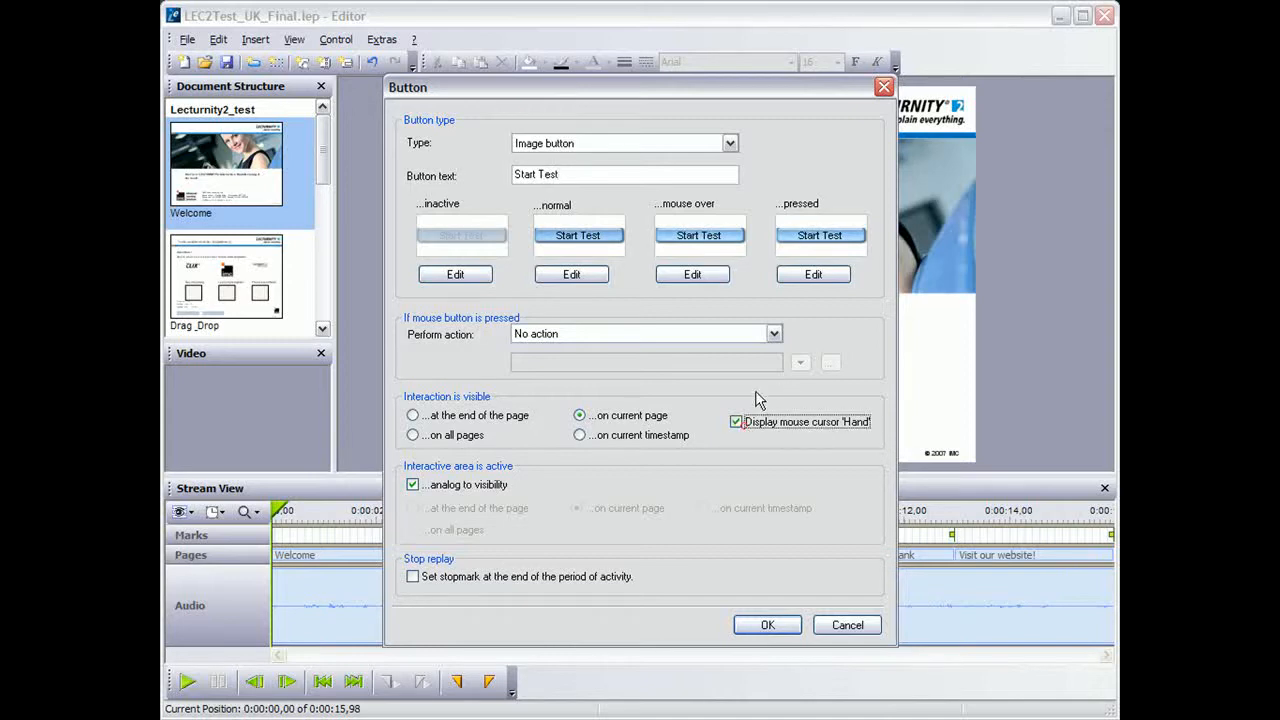
Set the Start Test button's action to "Jump to next page" and accept its settings
{"action": "left_click", "coordinate": [774, 334]}
{"action": "left_click", "coordinate": [756, 363]}
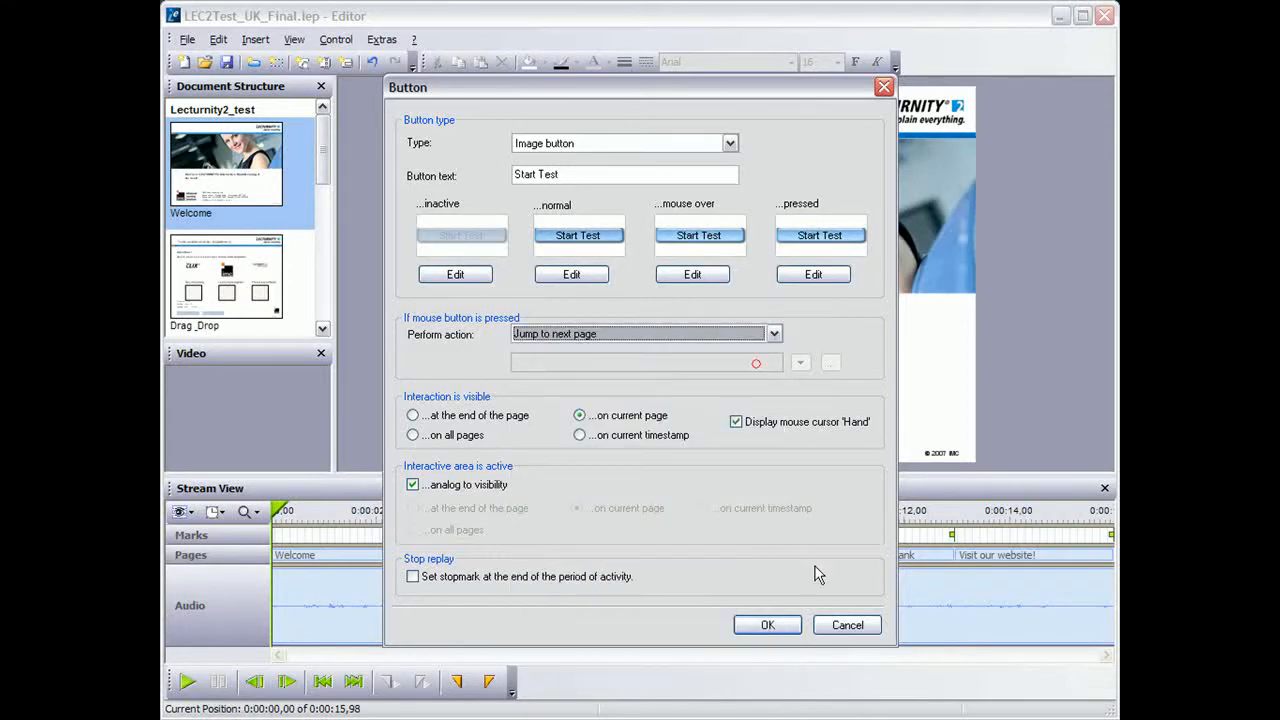
{"action": "left_click", "coordinate": [767, 625]}
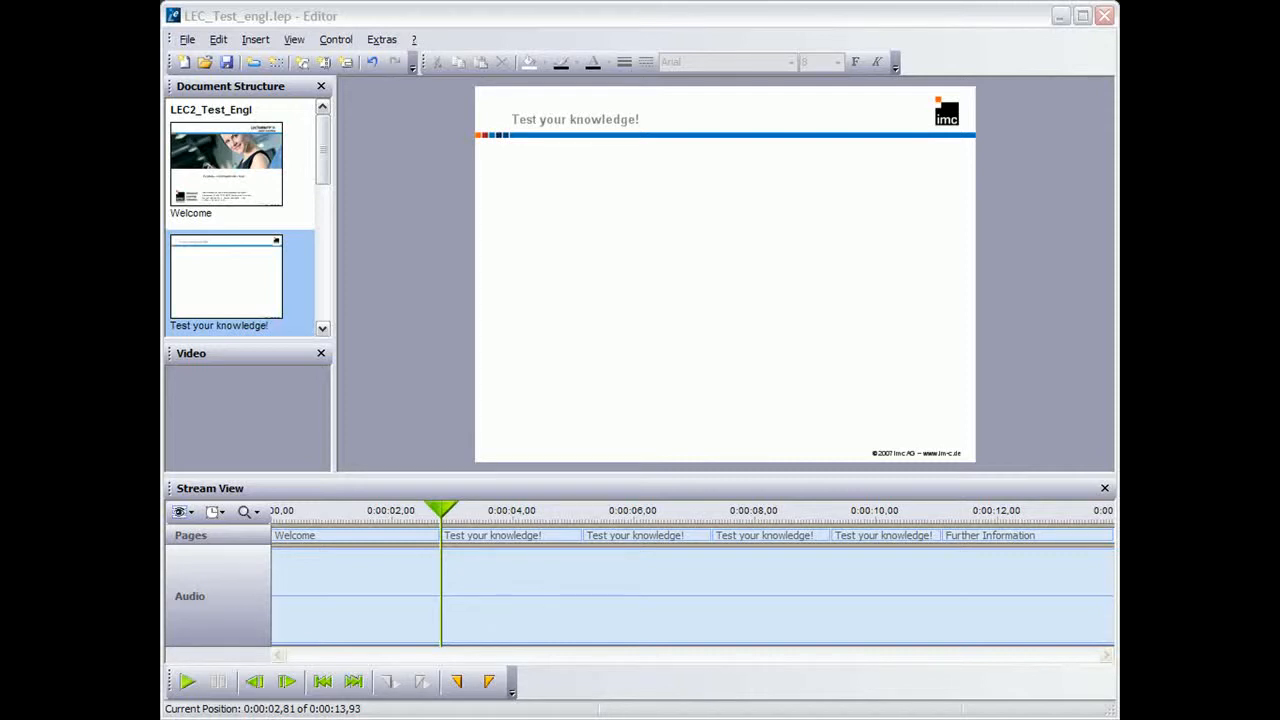
{"action": "left_click", "coordinate": [256, 40]}
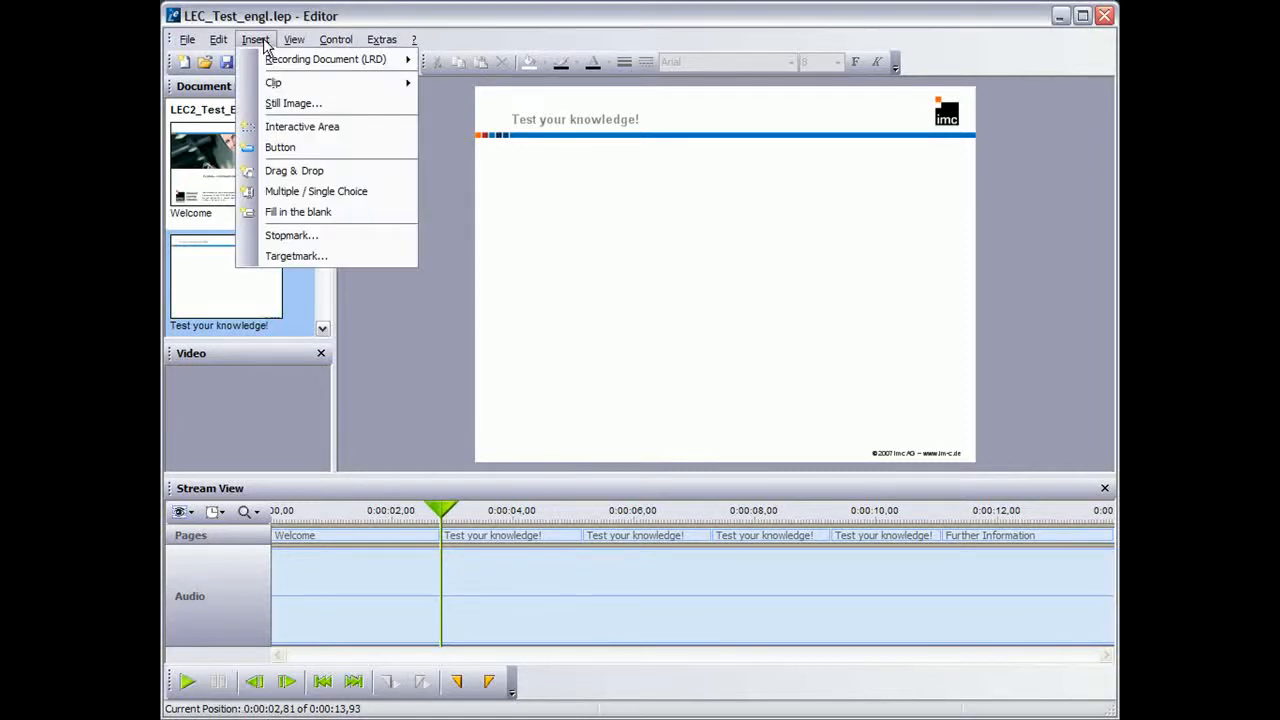
{"action": "left_click", "coordinate": [399, 177]}
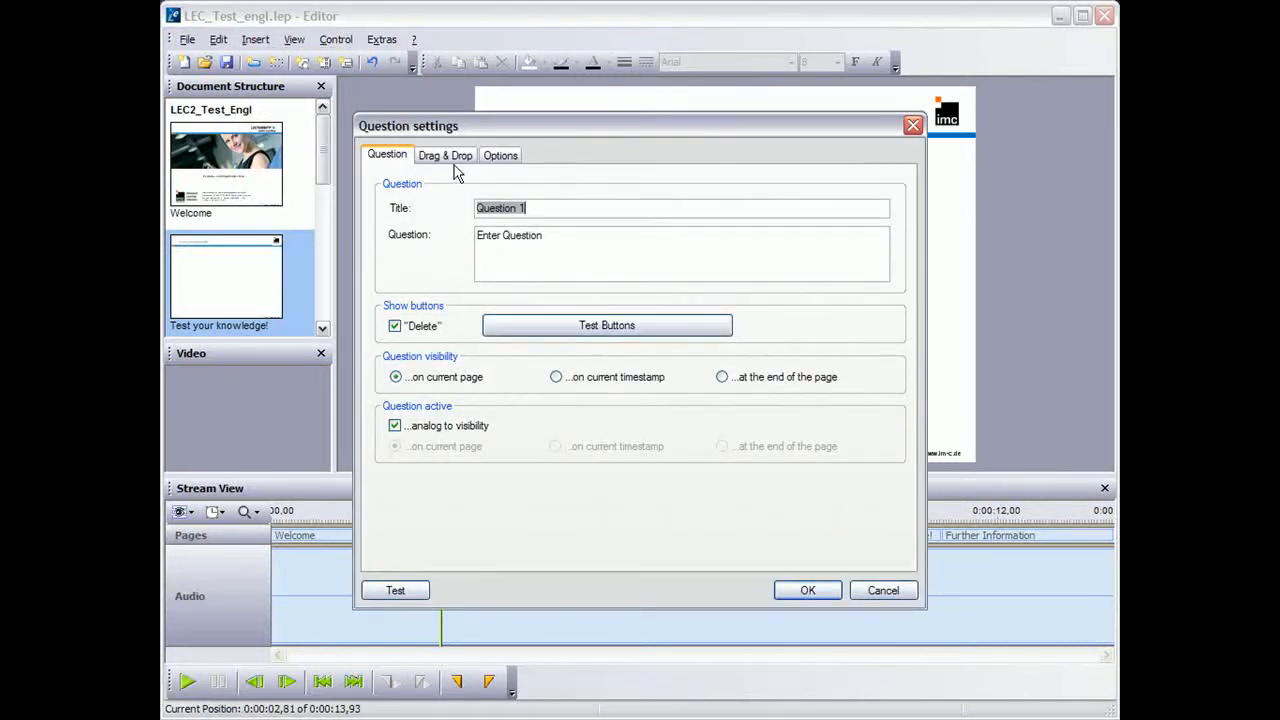
{"action": "left_click", "coordinate": [447, 156]}
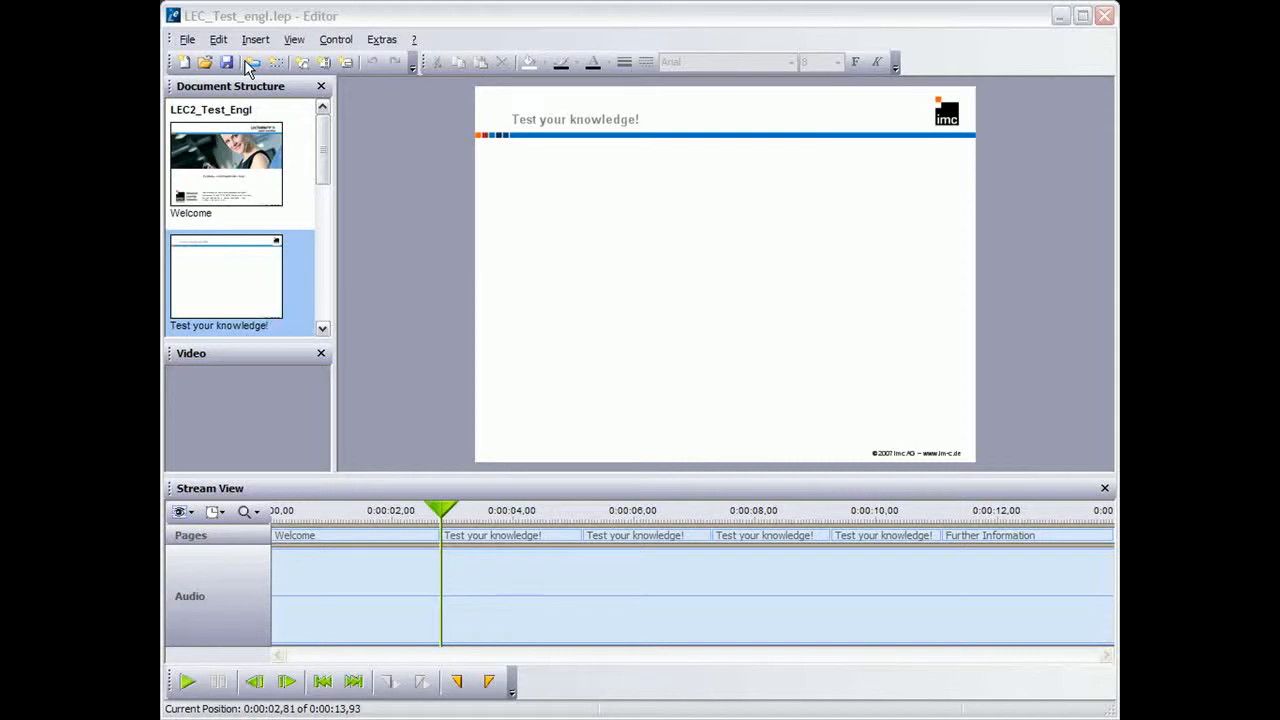
Insert a Drag & Drop question on the "Test your knowledge!" page with the question text "Please match the following icons!"
{"action": "left_click", "coordinate": [259, 39]}
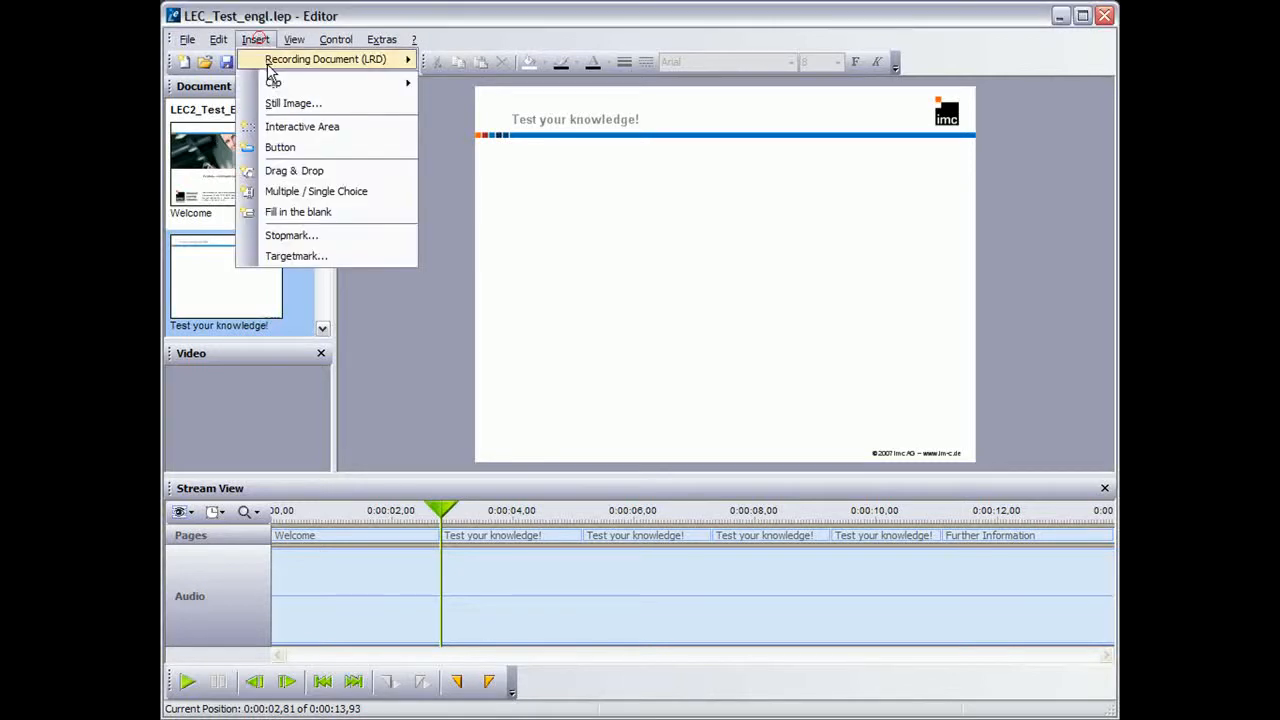
{"action": "left_click", "coordinate": [293, 171]}
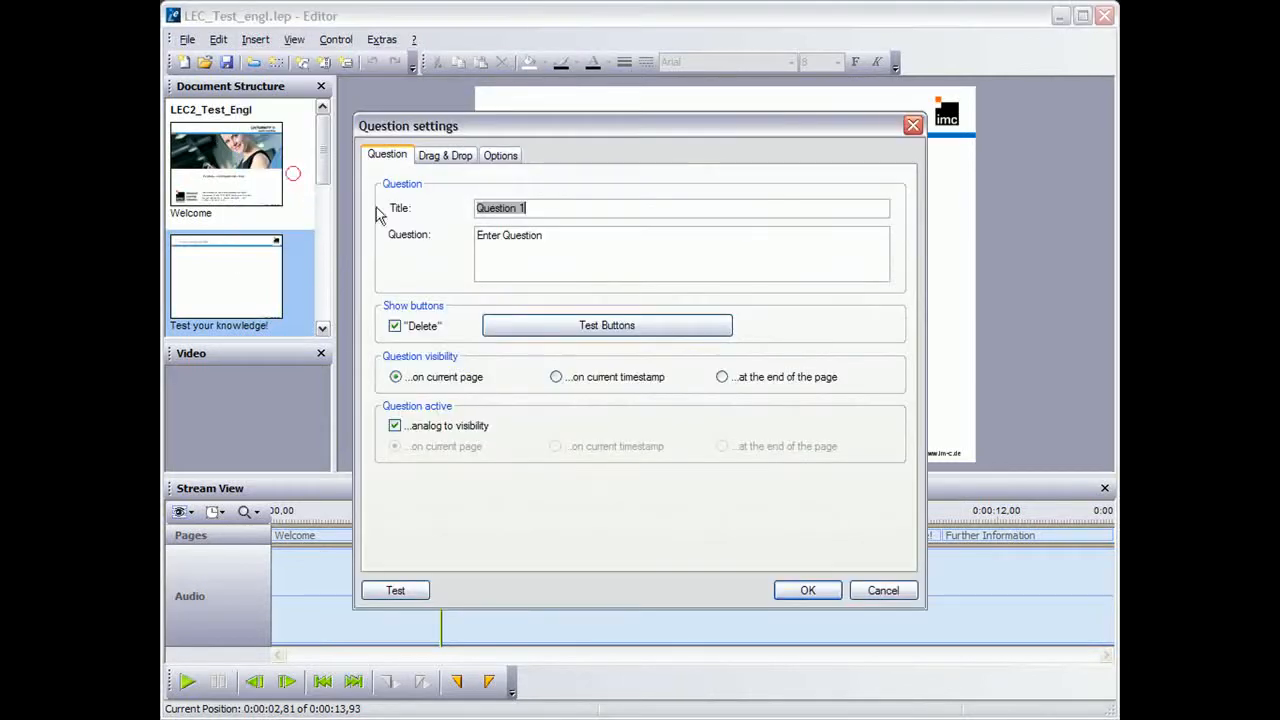
{"action": "left_click", "coordinate": [546, 240]}
{"action": "type", "text": "P"}
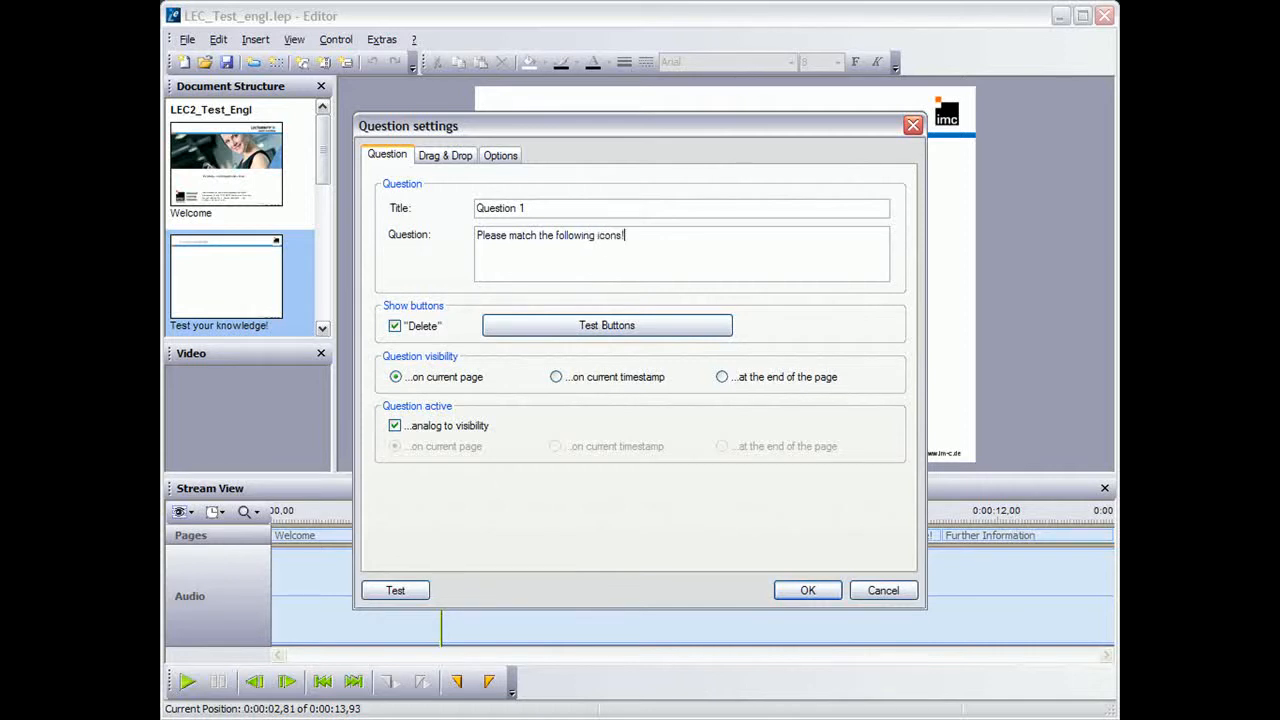
Add three images as moveable objects: the computer monitor, the person with the P box, and the two people talking
{"action": "left_click", "coordinate": [458, 156]}
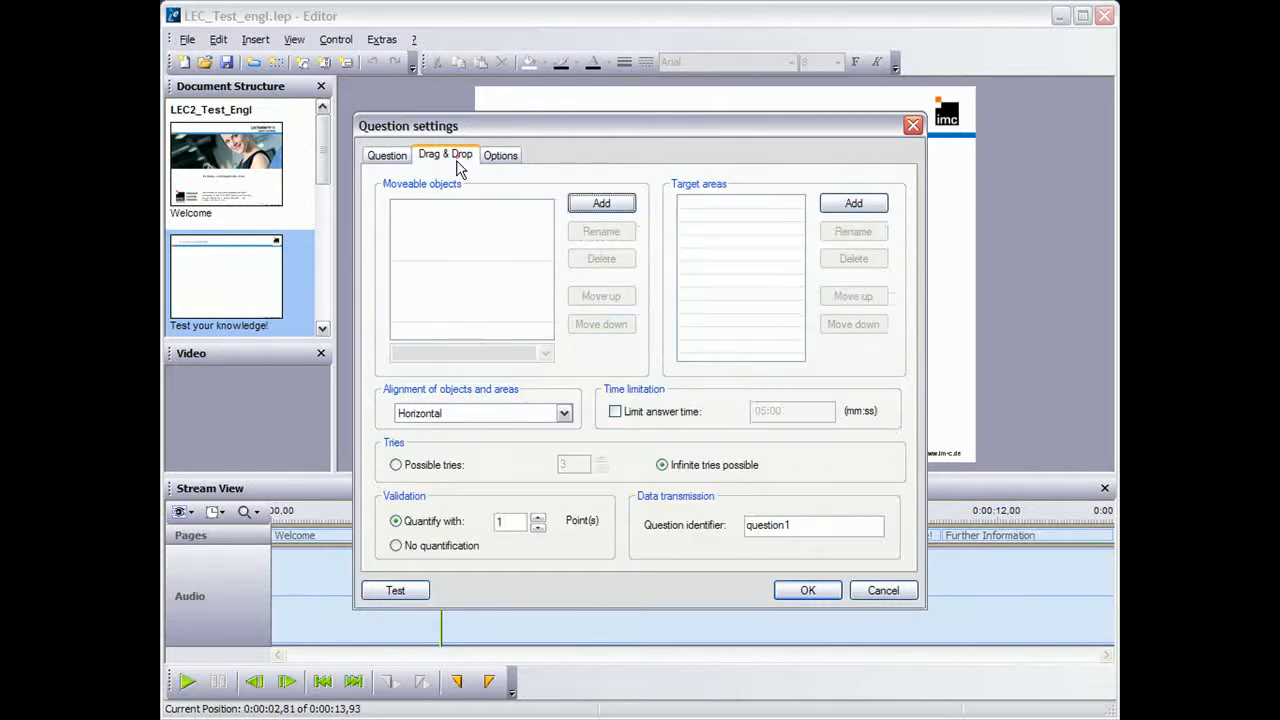
{"action": "left_click", "coordinate": [628, 205]}
{"action": "double_click", "coordinate": [232, 140]}
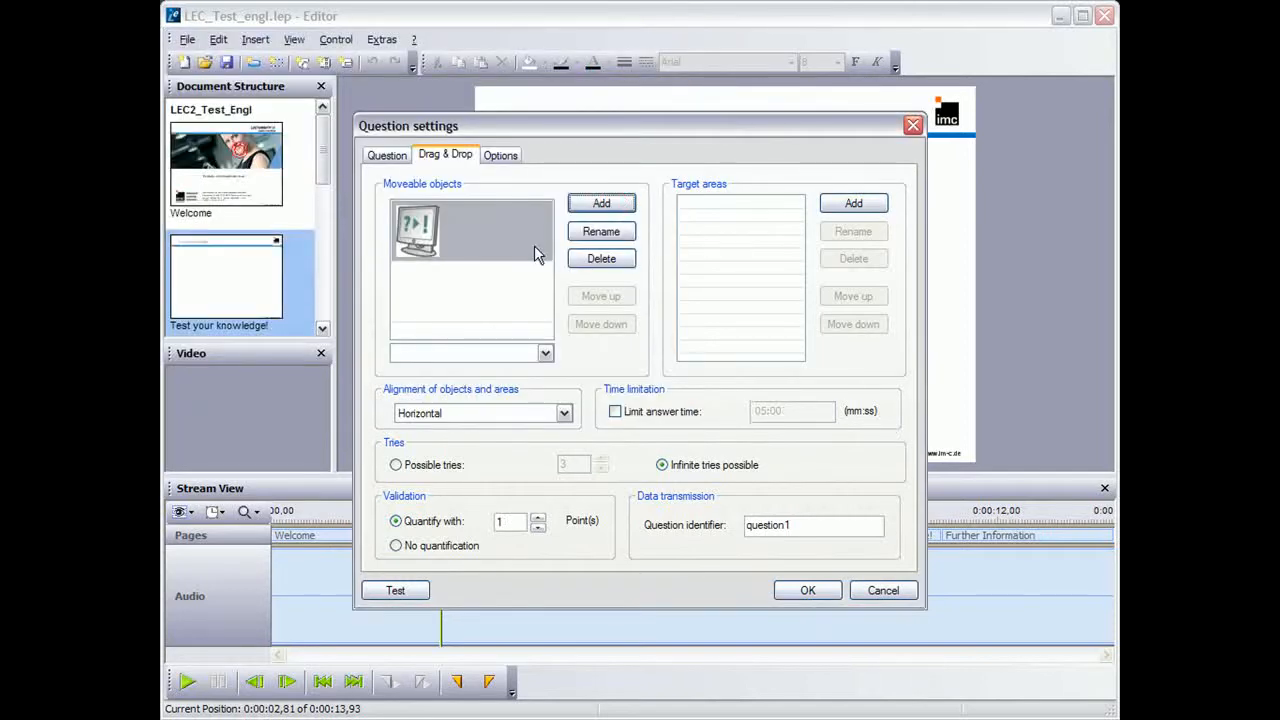
{"action": "left_click", "coordinate": [586, 203]}
{"action": "double_click", "coordinate": [348, 150]}
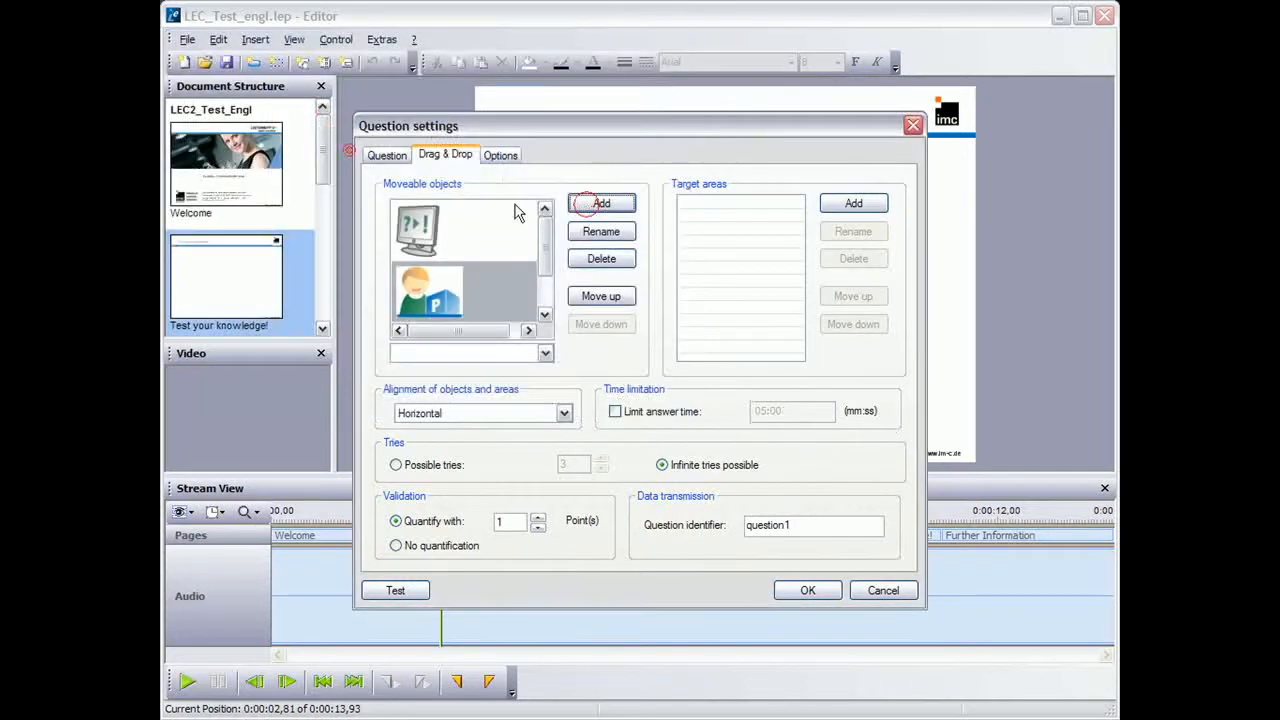
{"action": "left_click", "coordinate": [598, 204]}
{"action": "double_click", "coordinate": [466, 143]}
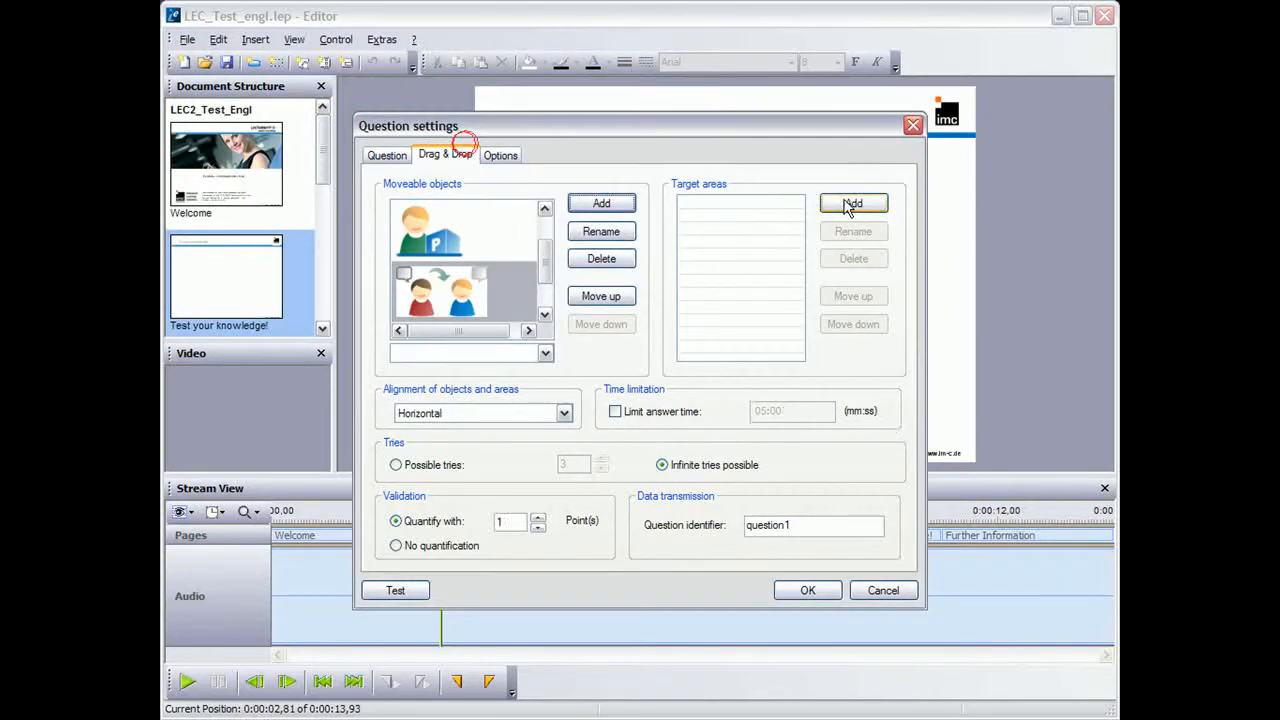
Add three target areas named "e-learning", "sales training" and "product marketing" to the question
{"action": "left_click", "coordinate": [848, 205]}
{"action": "type", "text": "e-learning"}
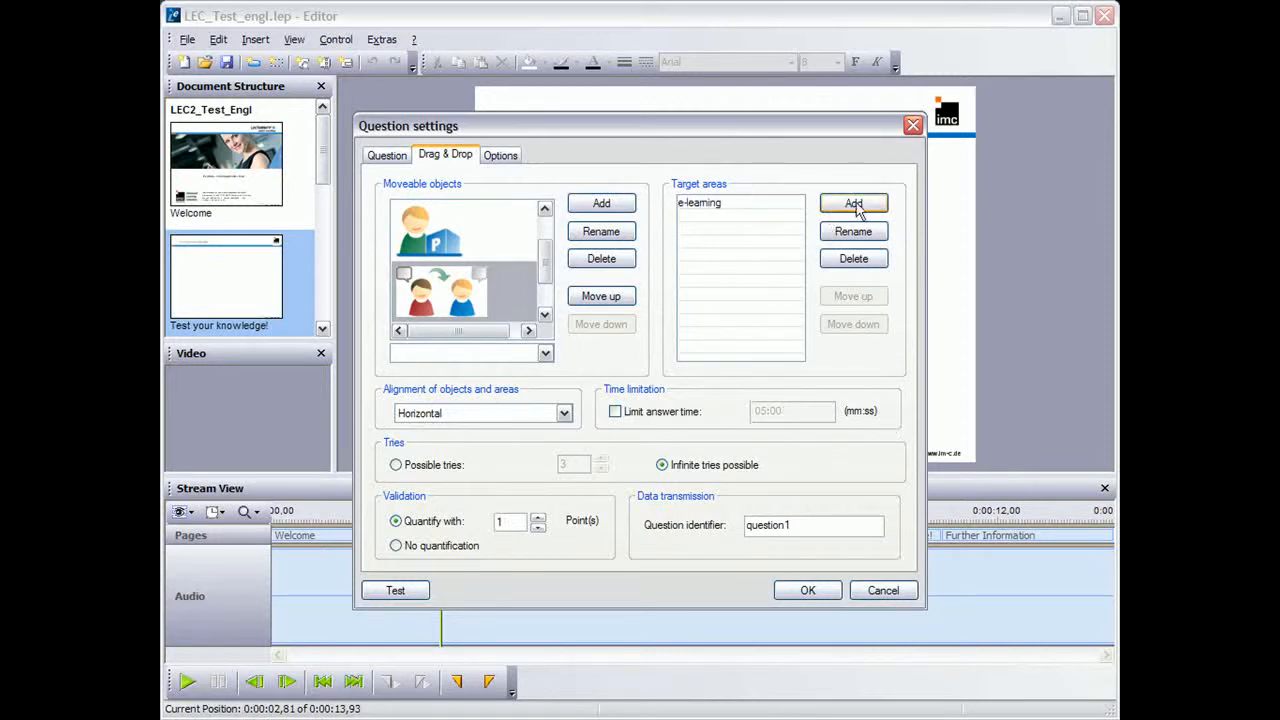
{"action": "key", "text": "Return"}
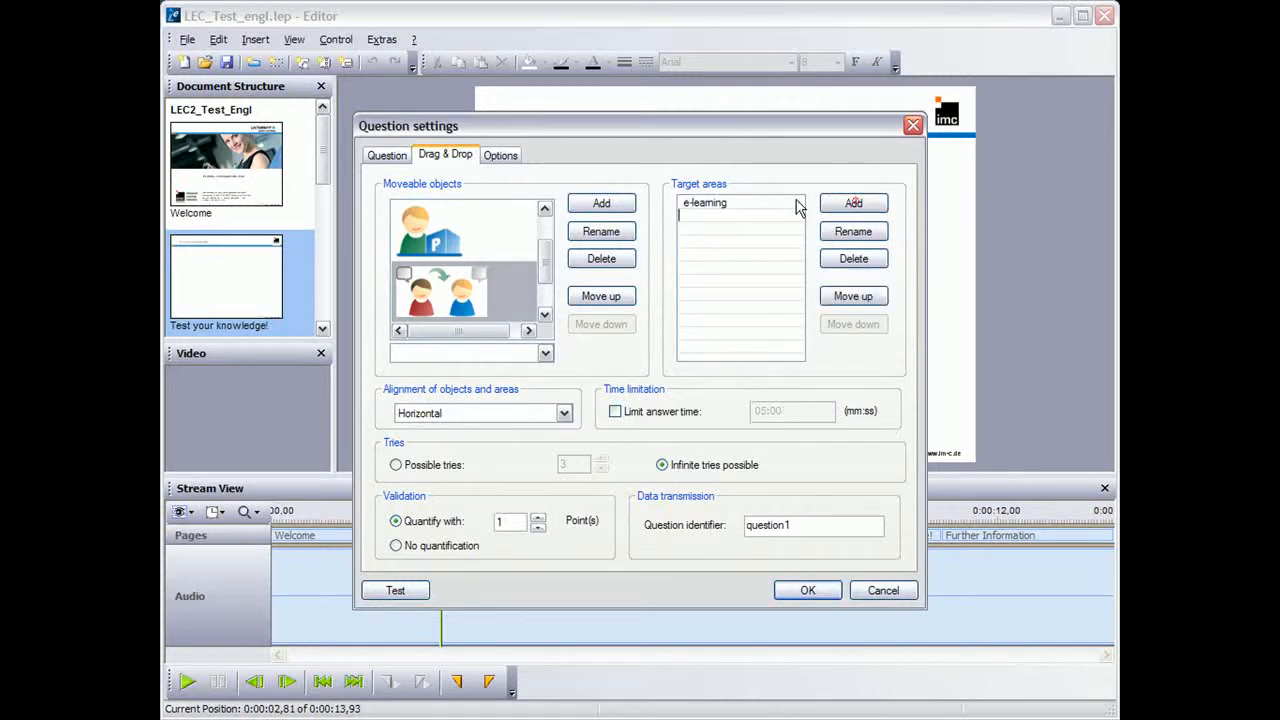
{"action": "left_click", "coordinate": [853, 203]}
{"action": "type", "text": "sales training"}
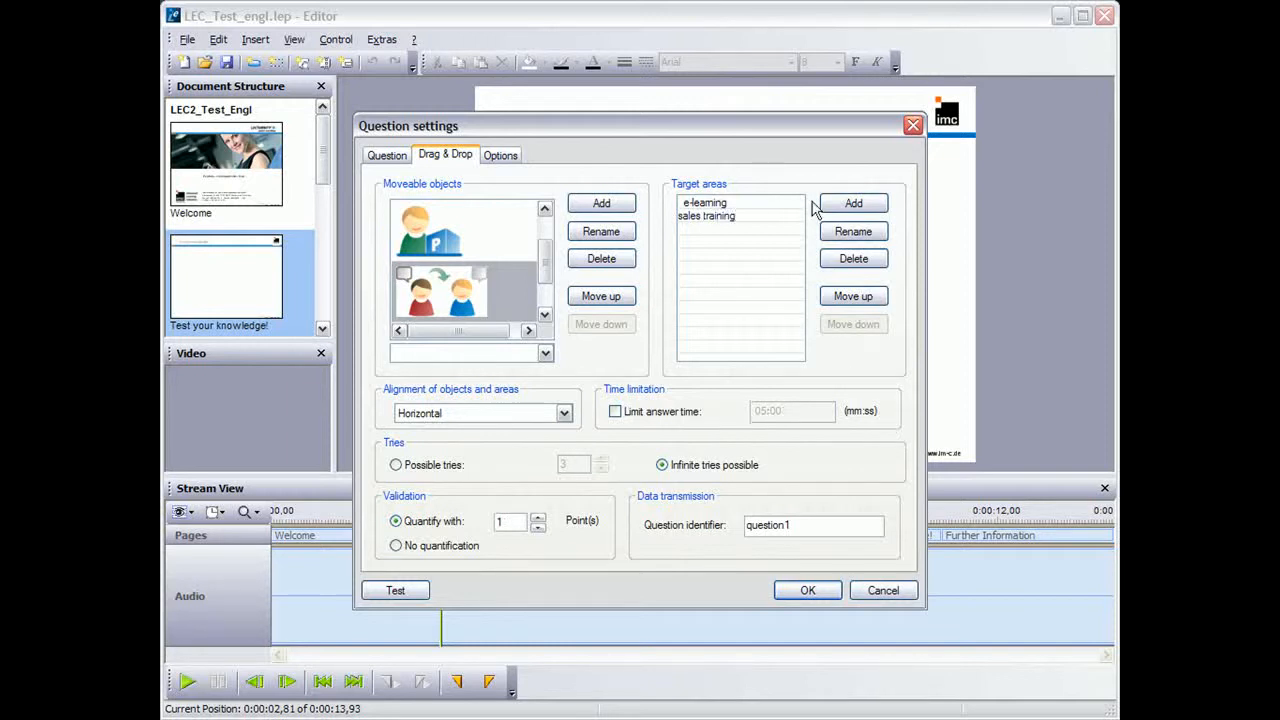
{"action": "key", "text": "Return"}
{"action": "left_click", "coordinate": [845, 202]}
{"action": "type", "text": "pr"}
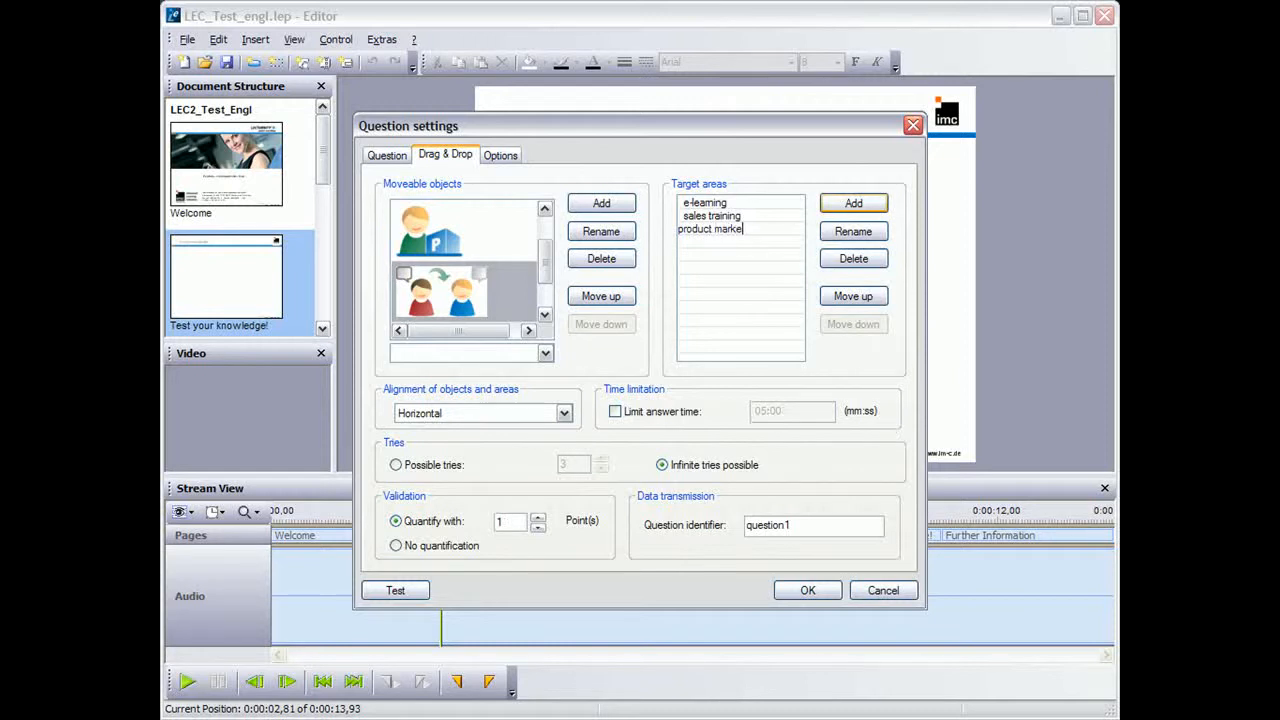
{"action": "type", "text": "oduct marketing"}
{"action": "left_click", "coordinate": [760, 277]}
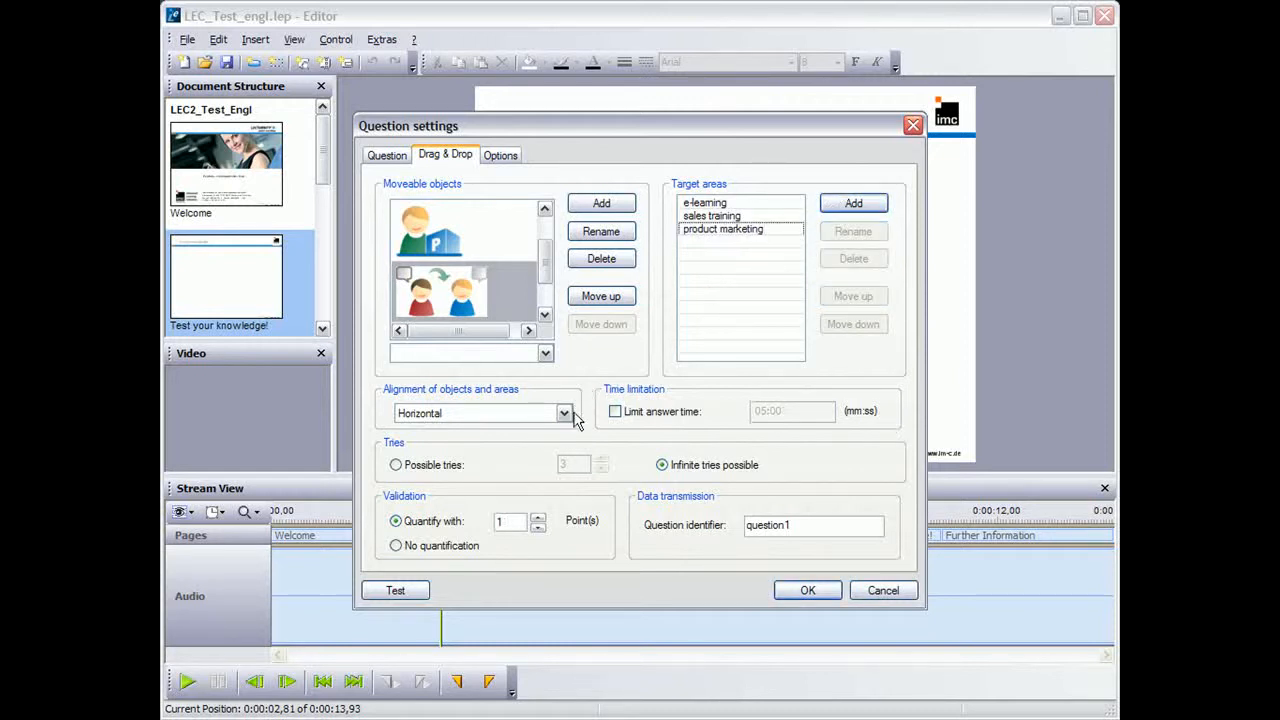
Assign the computer monitor image to the "e-learning" target area
{"action": "left_click_drag", "start_coordinate": [546, 270], "coordinate": [546, 236]}
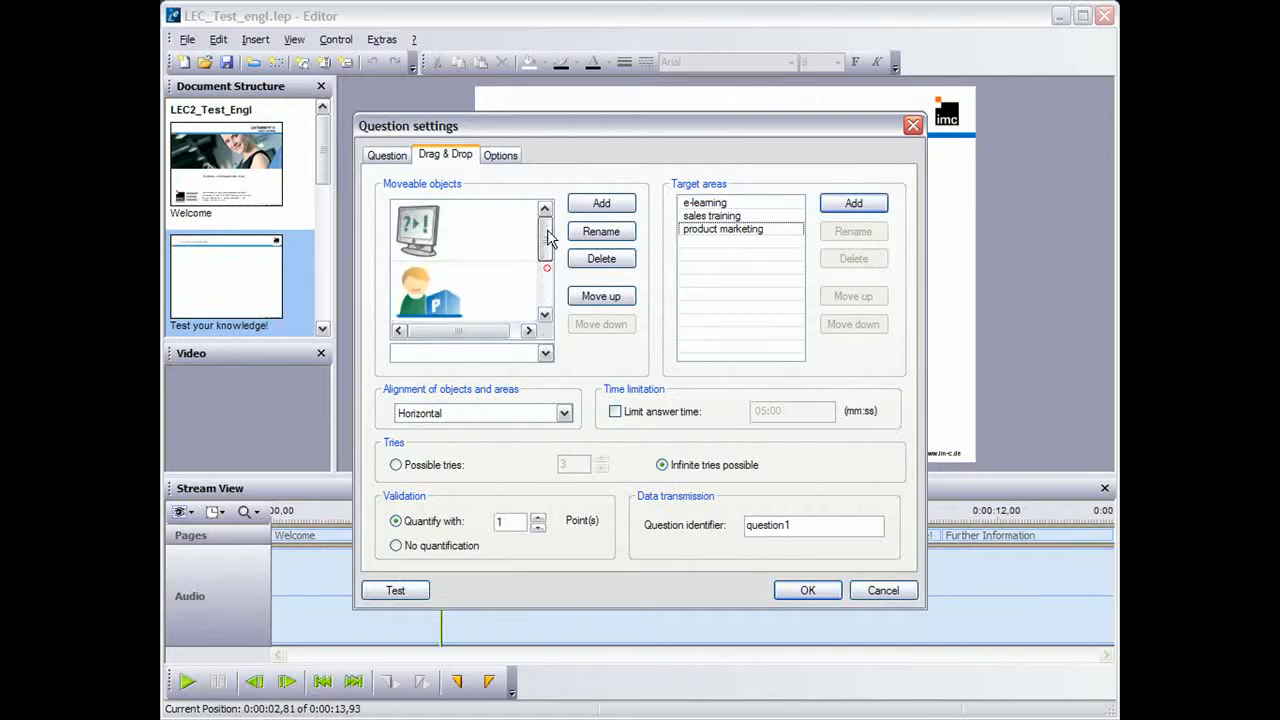
{"action": "left_click", "coordinate": [515, 258]}
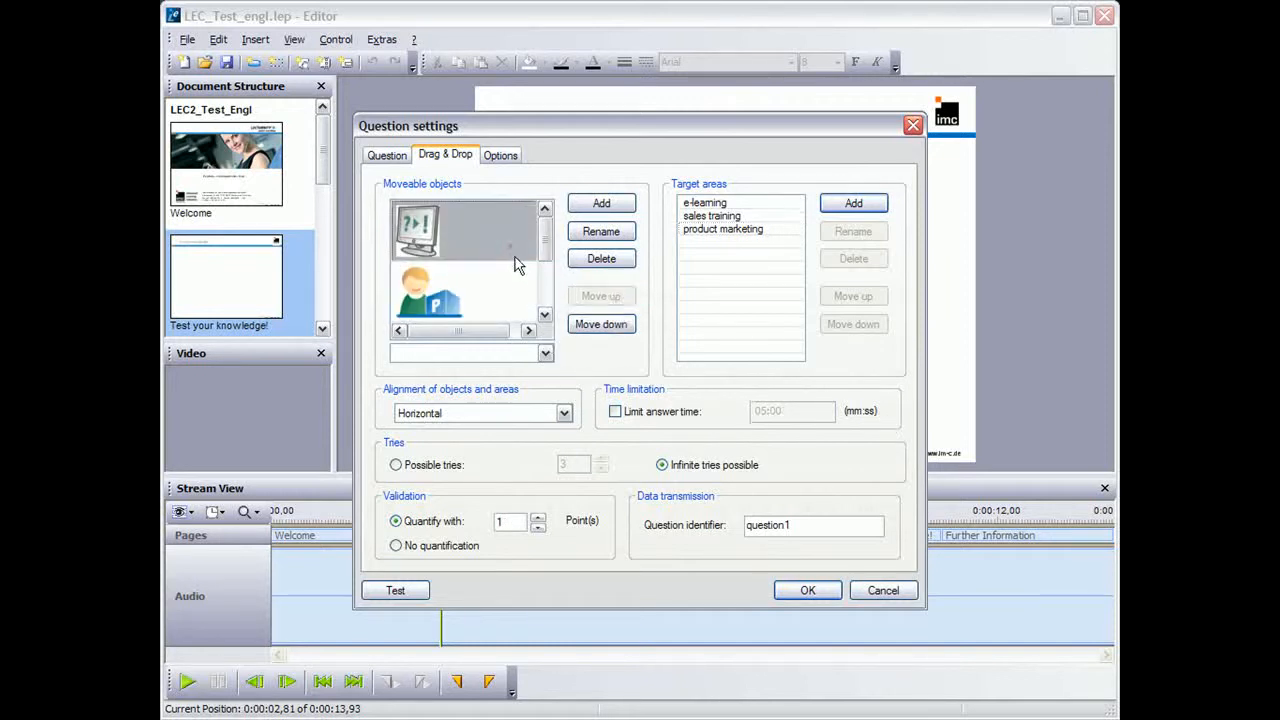
{"action": "left_click", "coordinate": [545, 353]}
{"action": "left_click", "coordinate": [530, 371]}
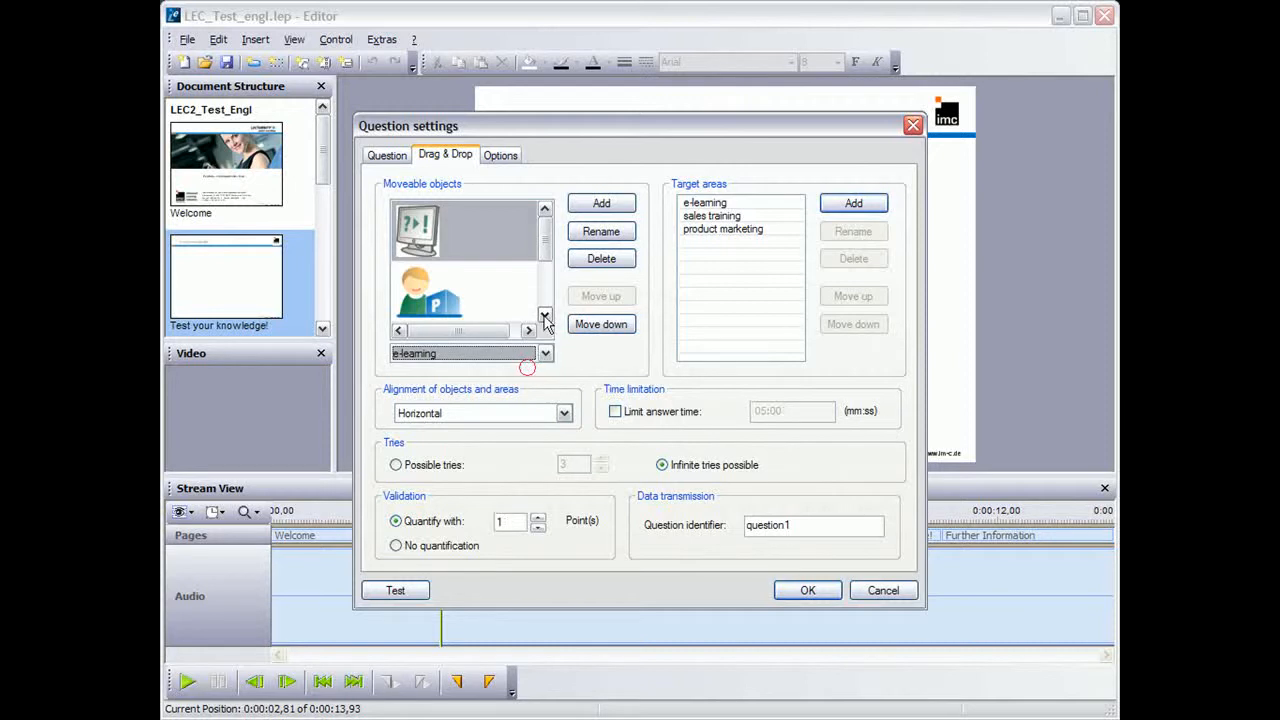
Assign the person with the P box to "product marketing" and the two people talking to "sales training", and apply the question settings
{"action": "left_click", "coordinate": [491, 301]}
{"action": "left_click", "coordinate": [545, 353]}
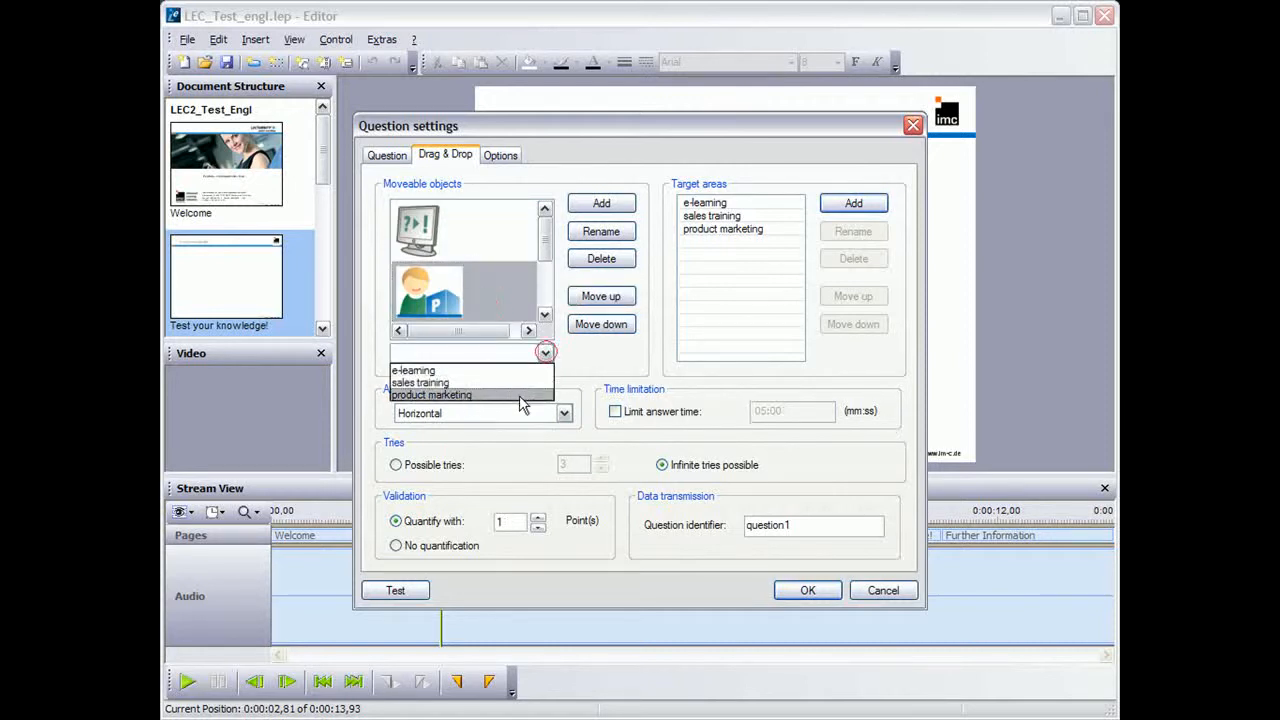
{"action": "left_click", "coordinate": [519, 395]}
{"action": "left_click_drag", "start_coordinate": [543, 241], "coordinate": [545, 308]}
{"action": "left_click", "coordinate": [510, 245]}
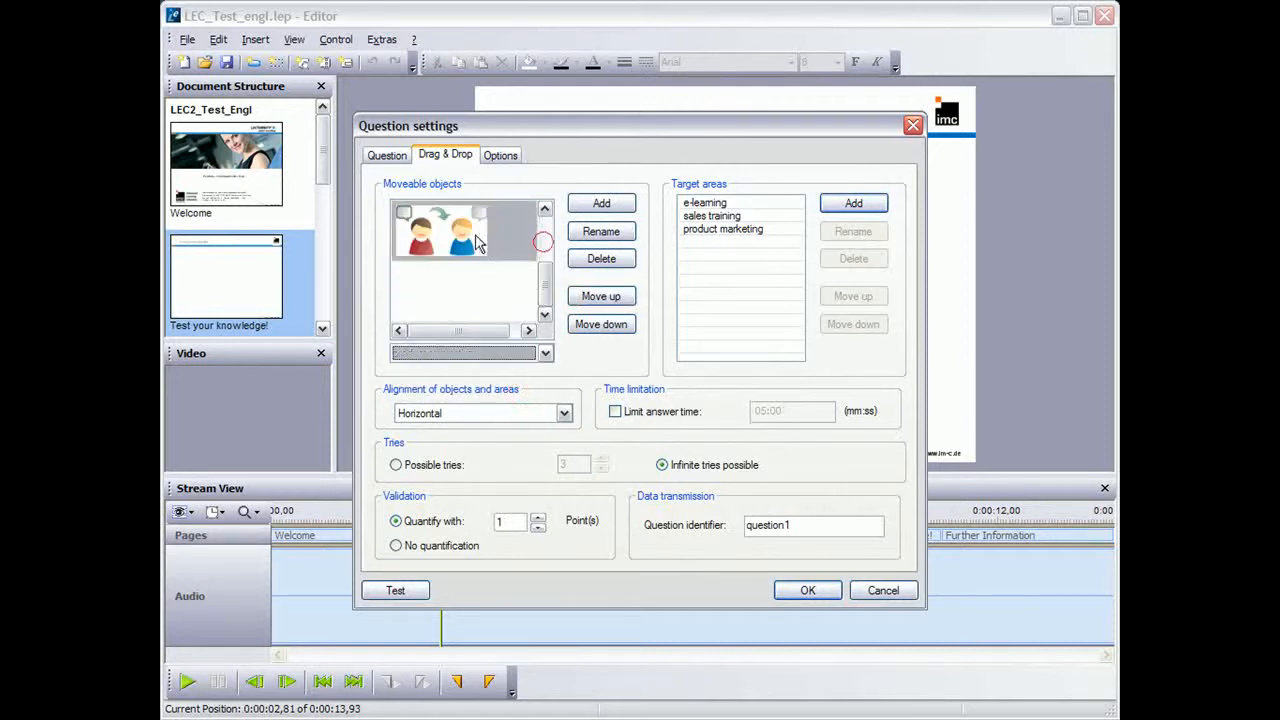
{"action": "left_click", "coordinate": [545, 353]}
{"action": "left_click", "coordinate": [506, 384]}
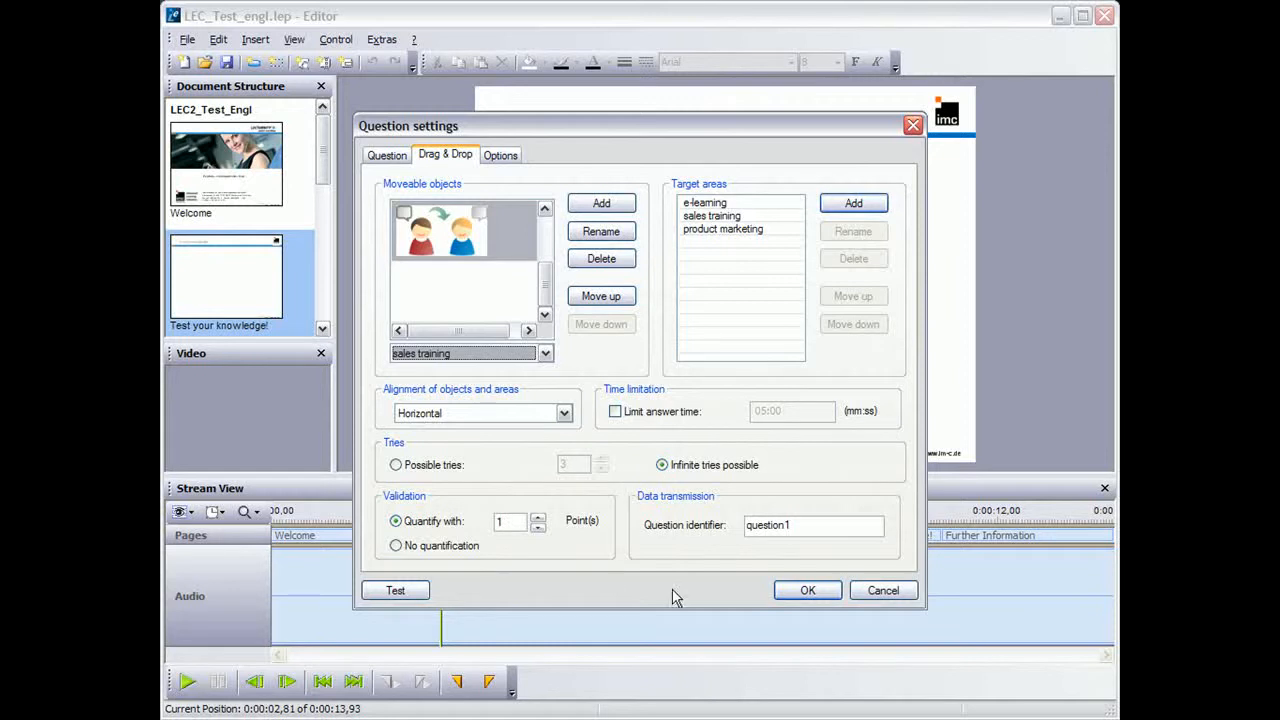
{"action": "left_click", "coordinate": [808, 591]}
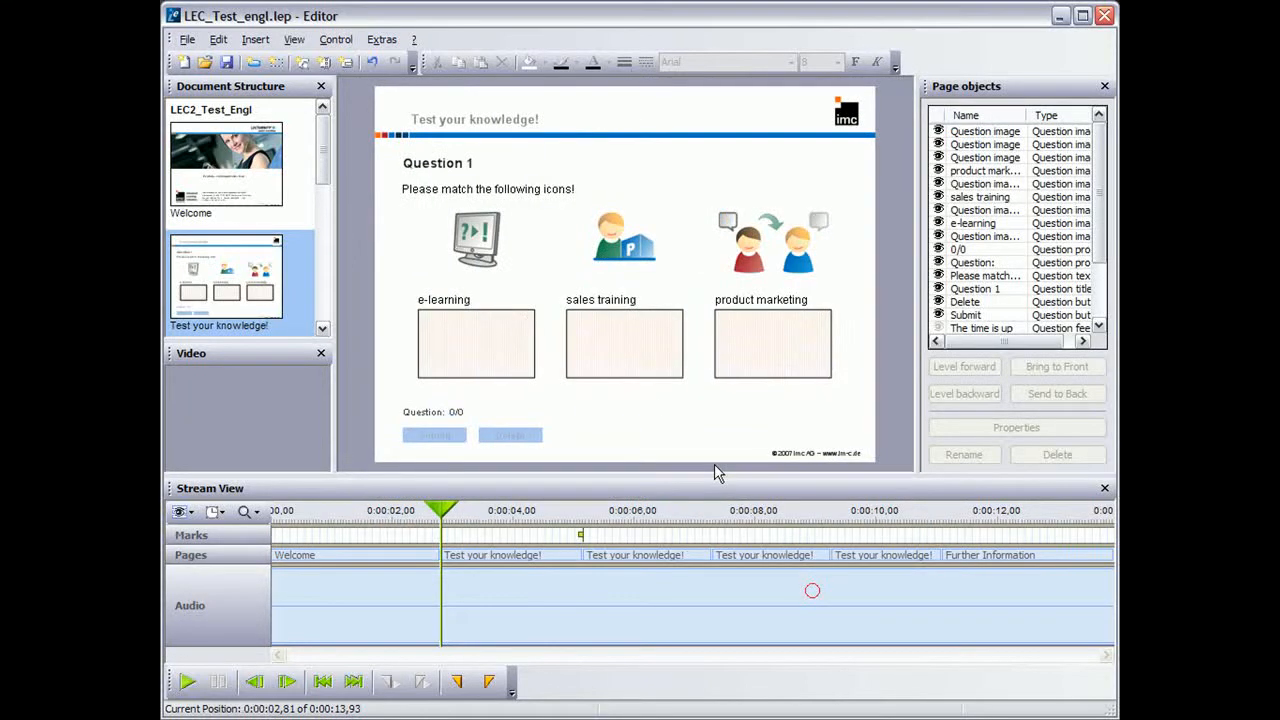
Play the recording to test the question by placing the three icons into the target areas, and pause playback
{"action": "left_click", "coordinate": [186, 681]}
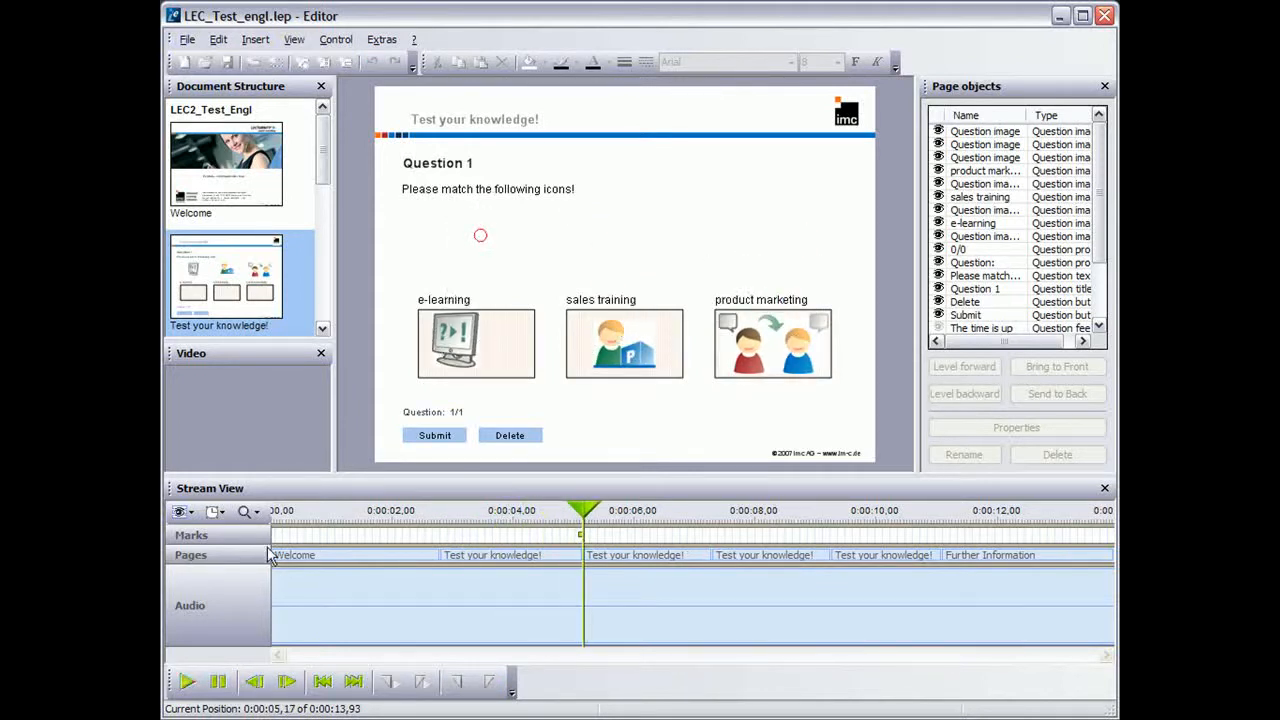
{"action": "left_click", "coordinate": [218, 681]}
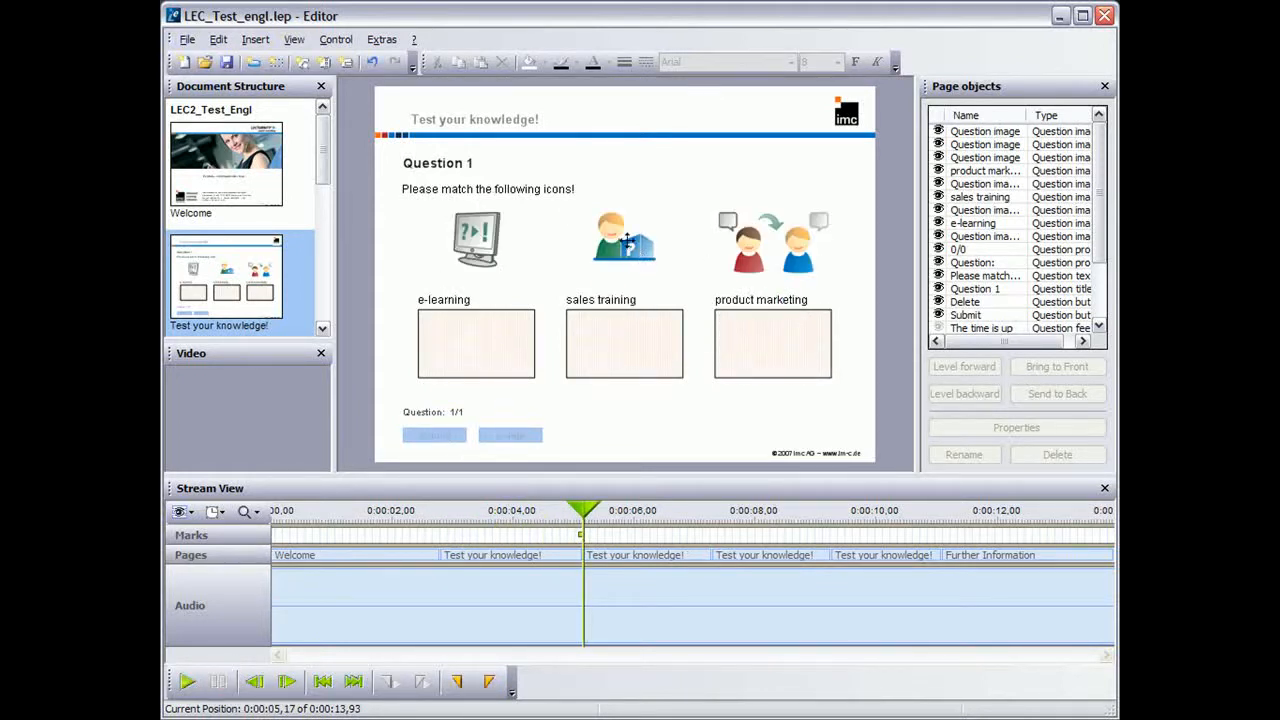
In the question's options, set the correct-answer action to "Jump to next page" and disable the correct and recapitulate feedback
{"action": "left_click", "coordinate": [629, 240]}
{"action": "right_click", "coordinate": [629, 240]}
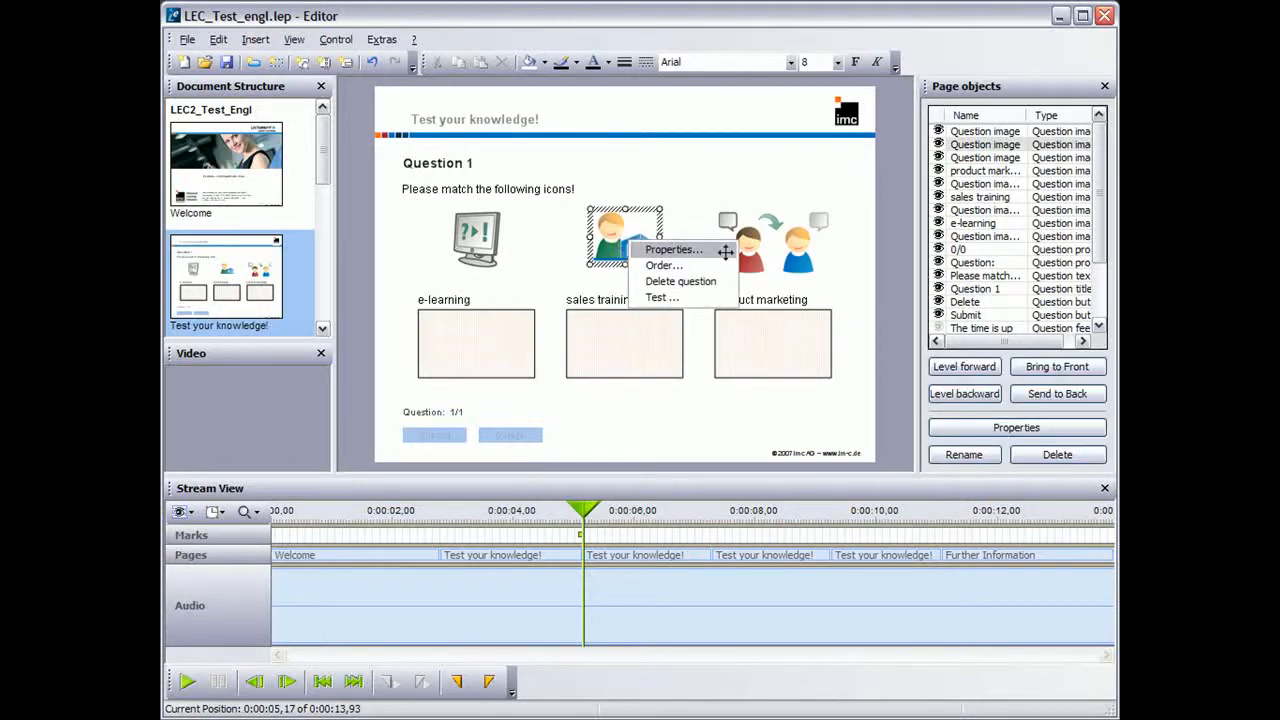
{"action": "left_click", "coordinate": [725, 252]}
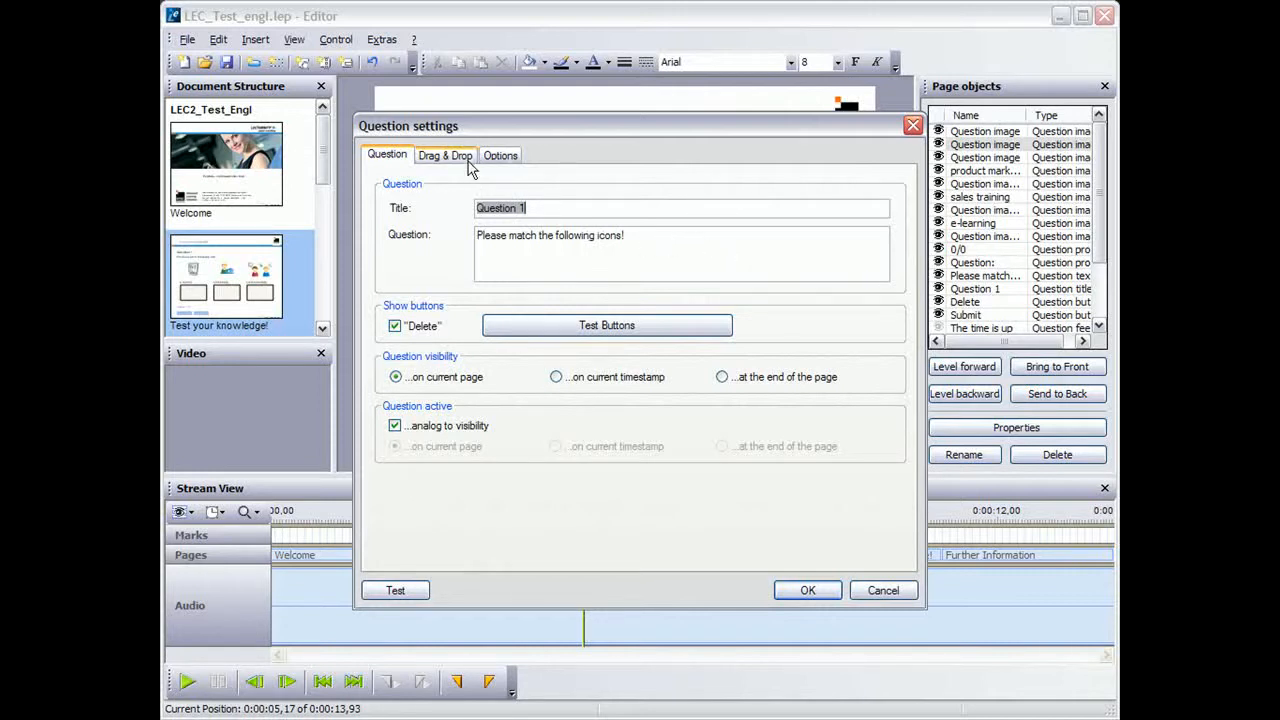
{"action": "left_click", "coordinate": [500, 155]}
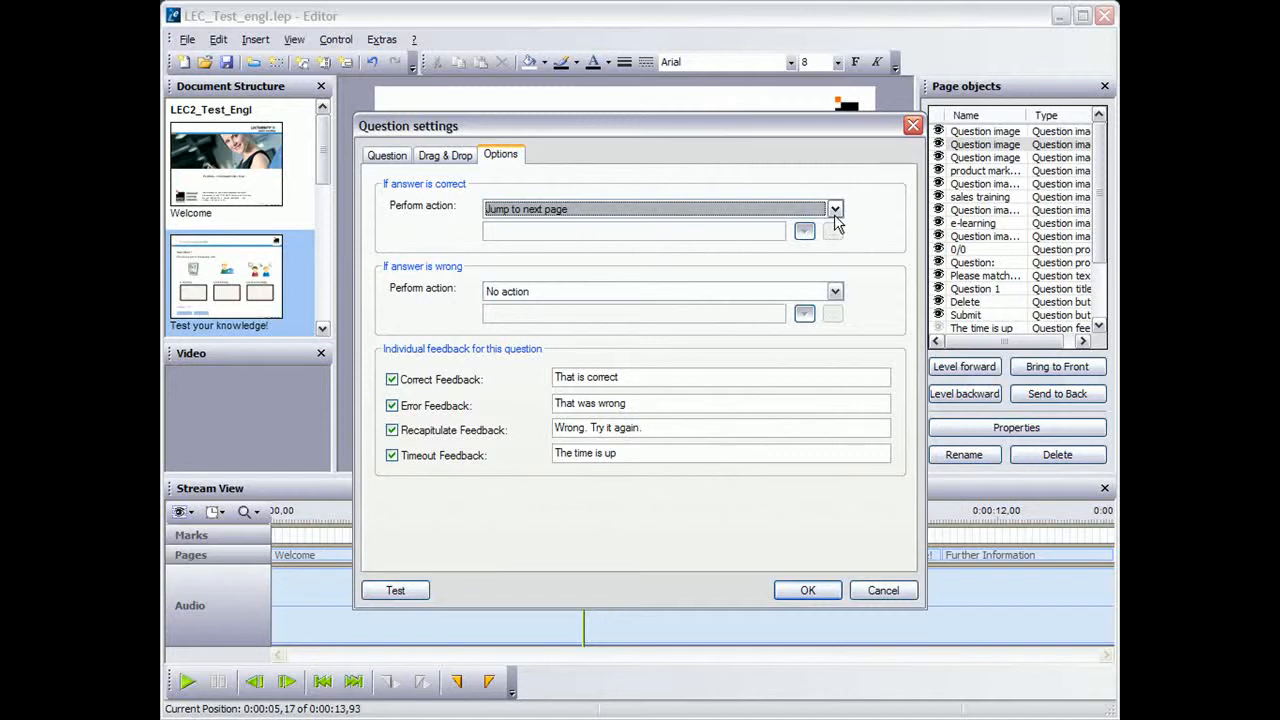
{"action": "left_click", "coordinate": [392, 379]}
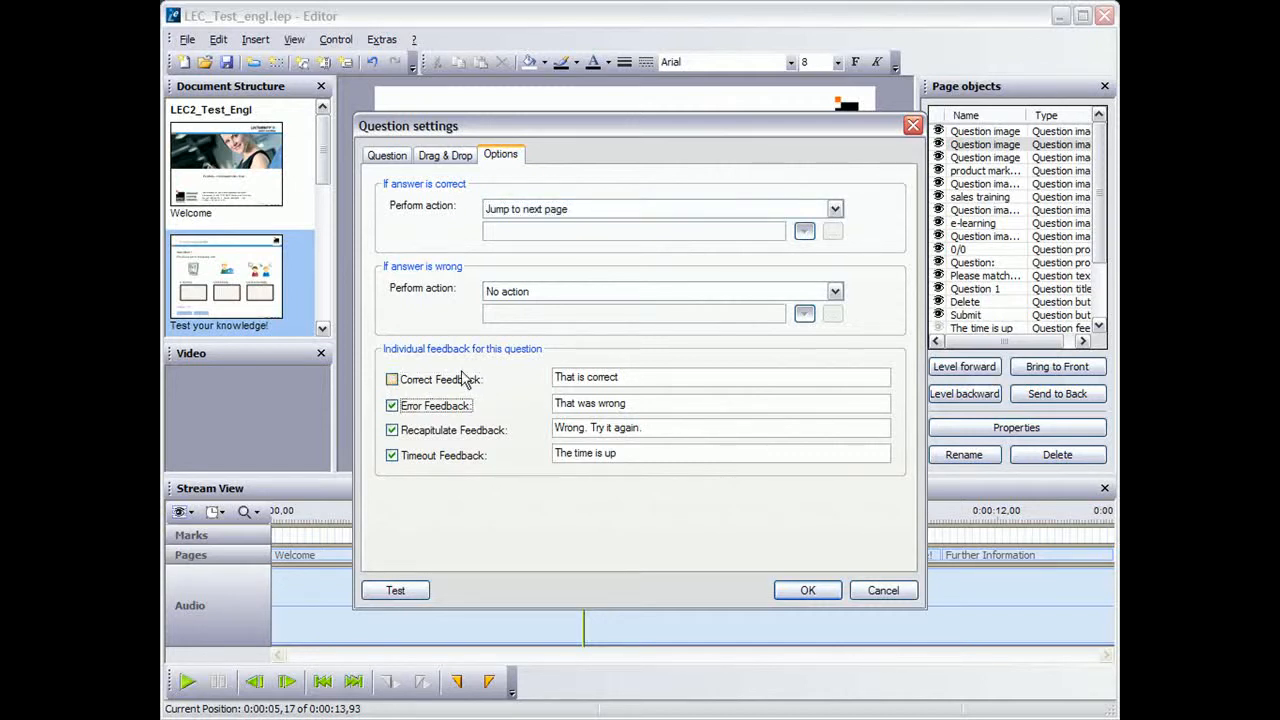
{"action": "left_click", "coordinate": [395, 431]}
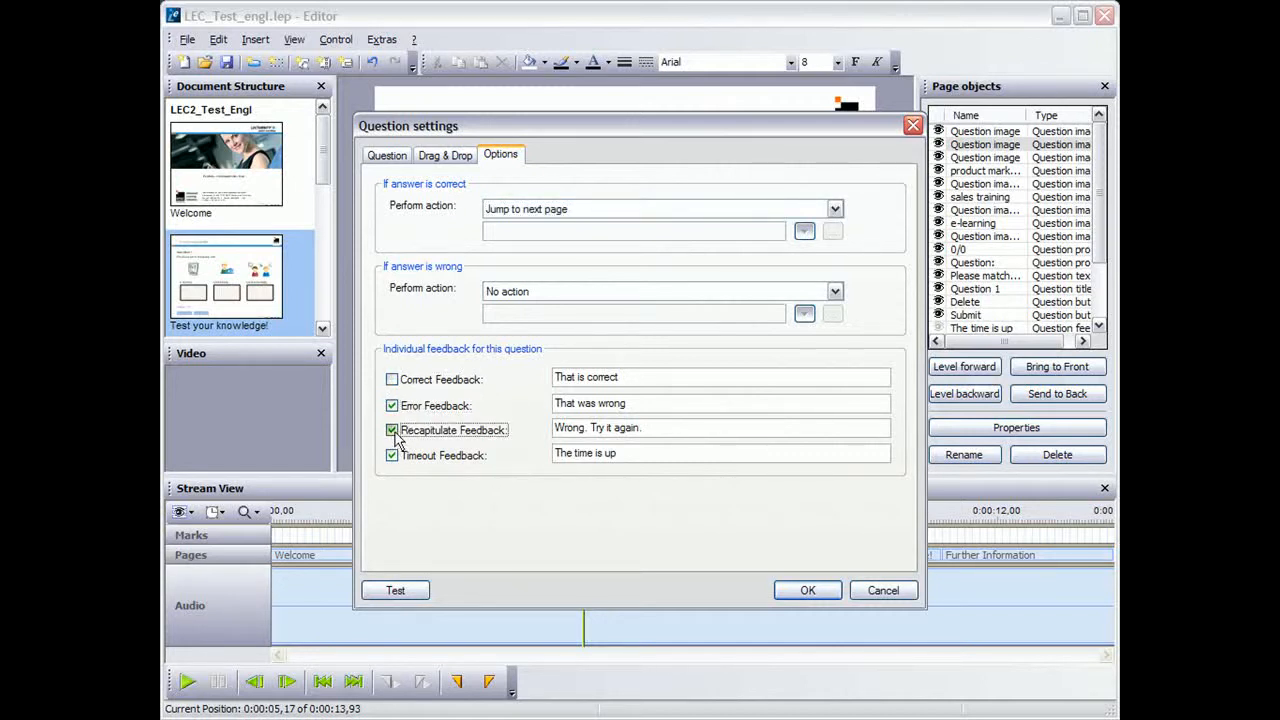
Try the "Jump to page..." action for wrong answers and show the available destination pages
{"action": "left_click", "coordinate": [835, 292]}
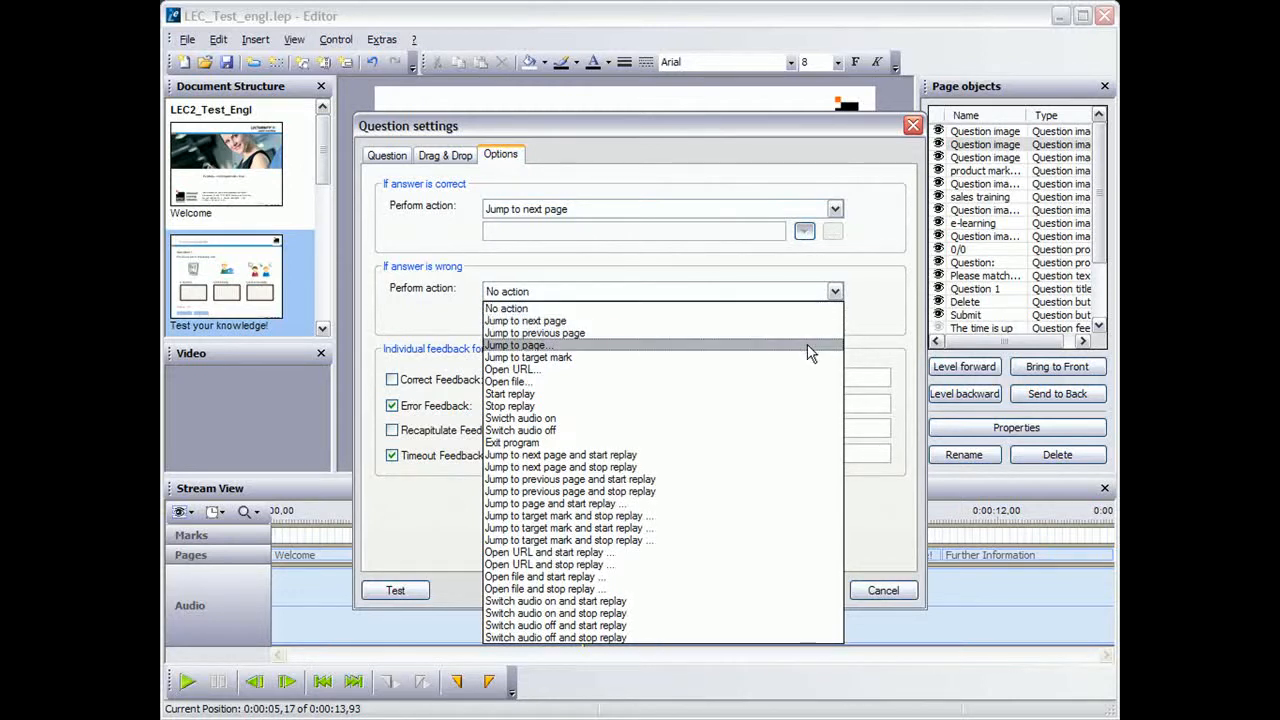
{"action": "left_click", "coordinate": [808, 346]}
{"action": "left_click", "coordinate": [805, 315]}
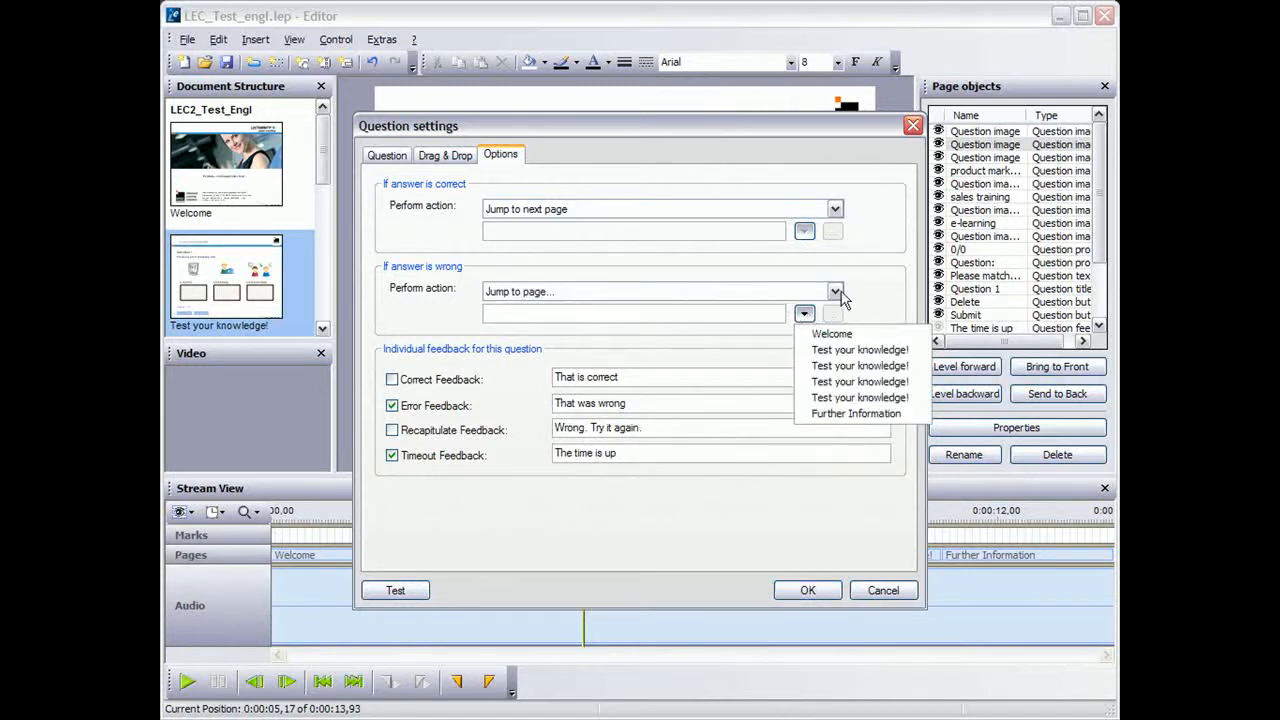
Set the wrong-answer action to "Open file..." and look through the file browser without choosing a file
{"action": "left_click", "coordinate": [835, 291]}
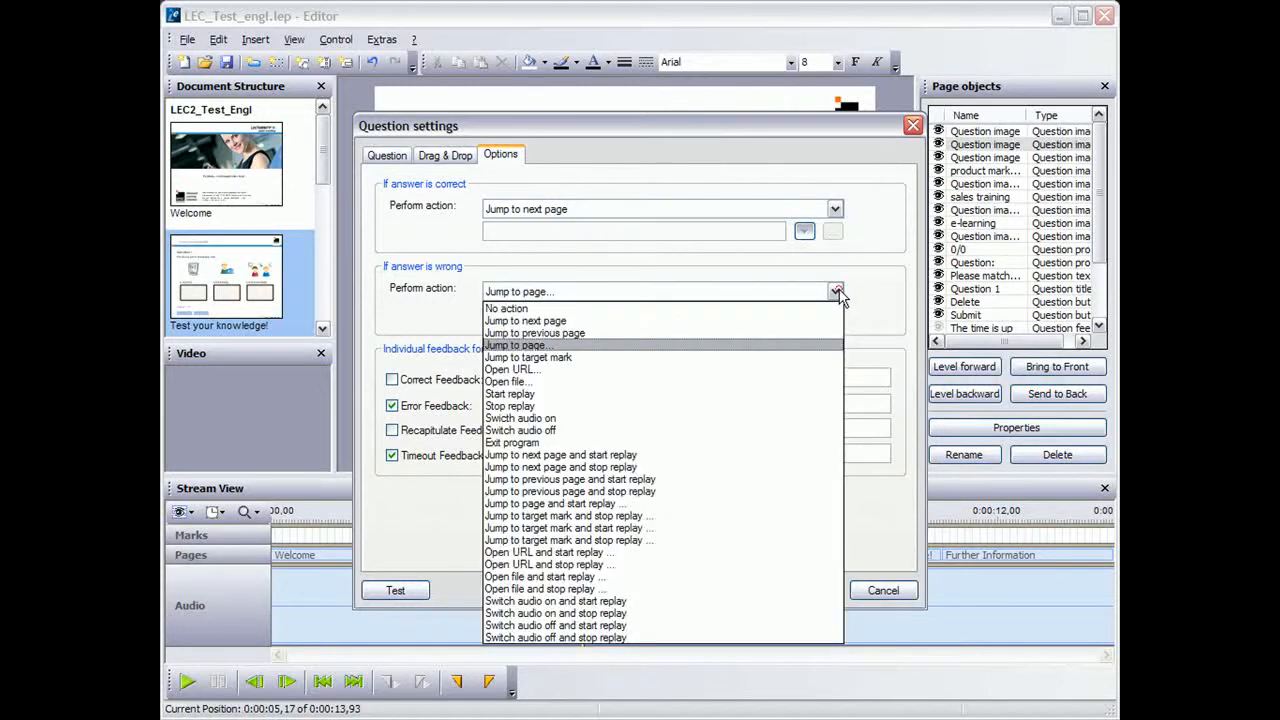
{"action": "left_click", "coordinate": [786, 382]}
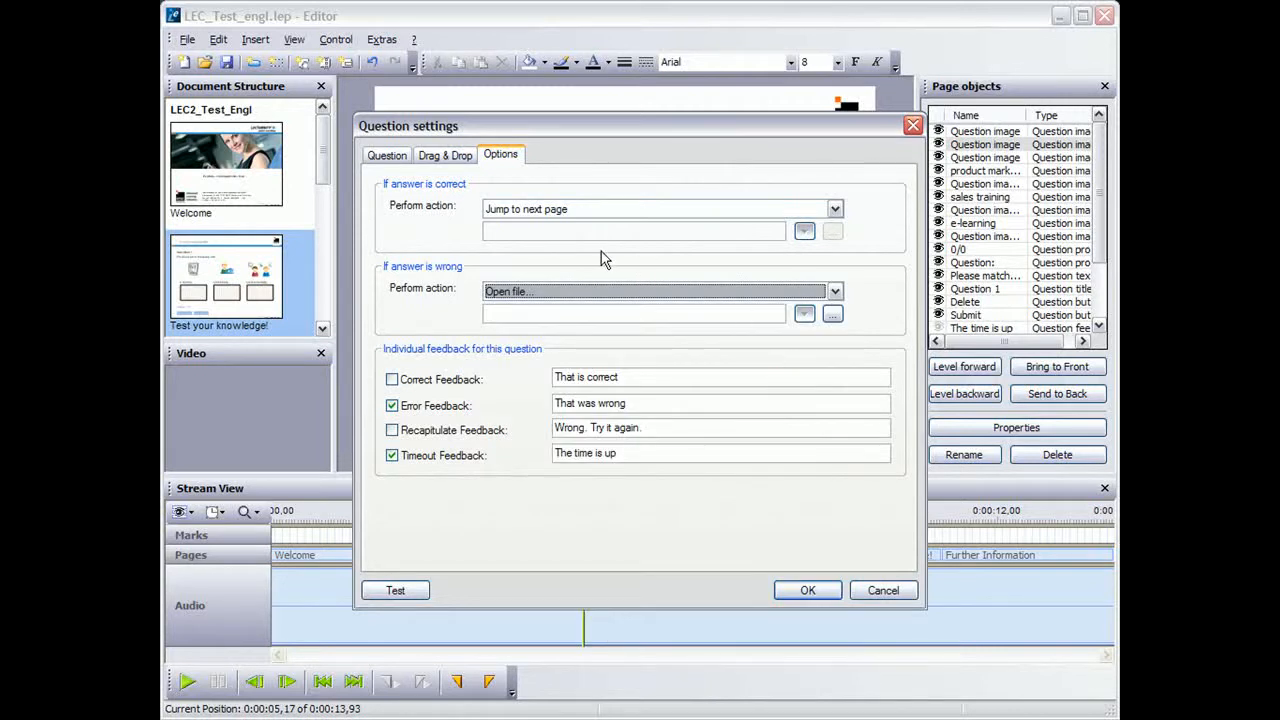
{"action": "left_click", "coordinate": [832, 314]}
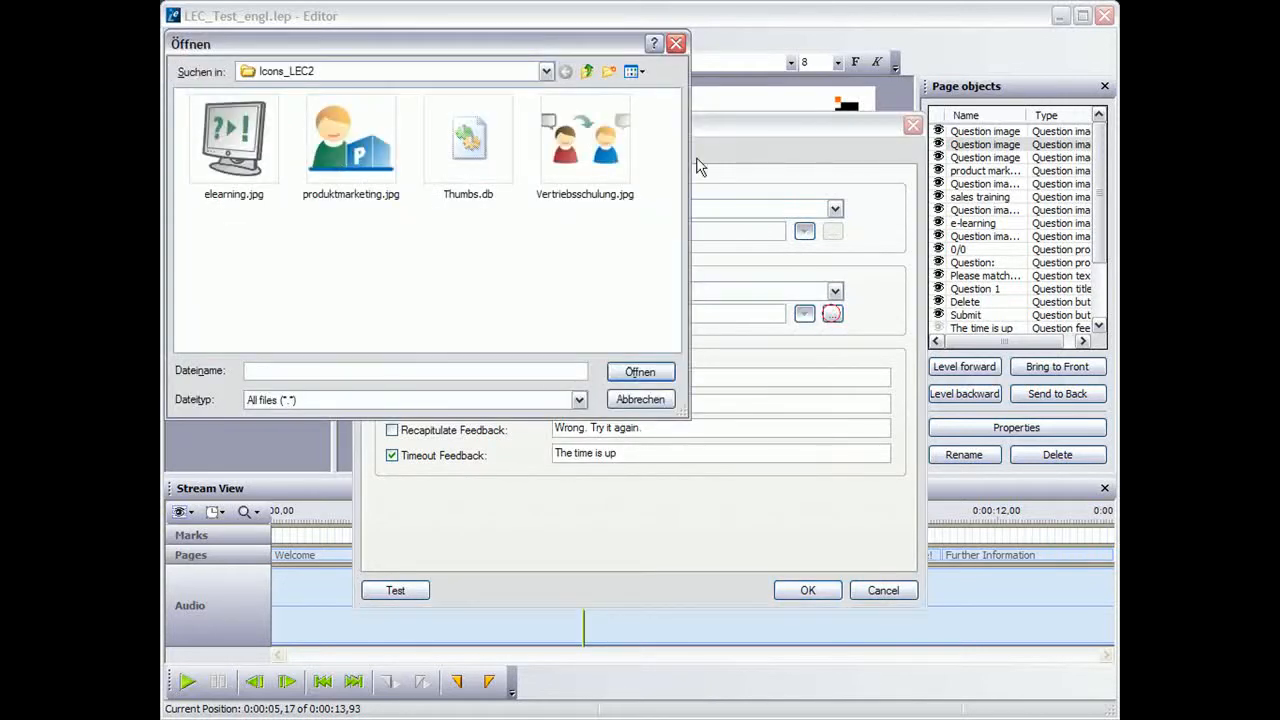
{"action": "left_click", "coordinate": [677, 45]}
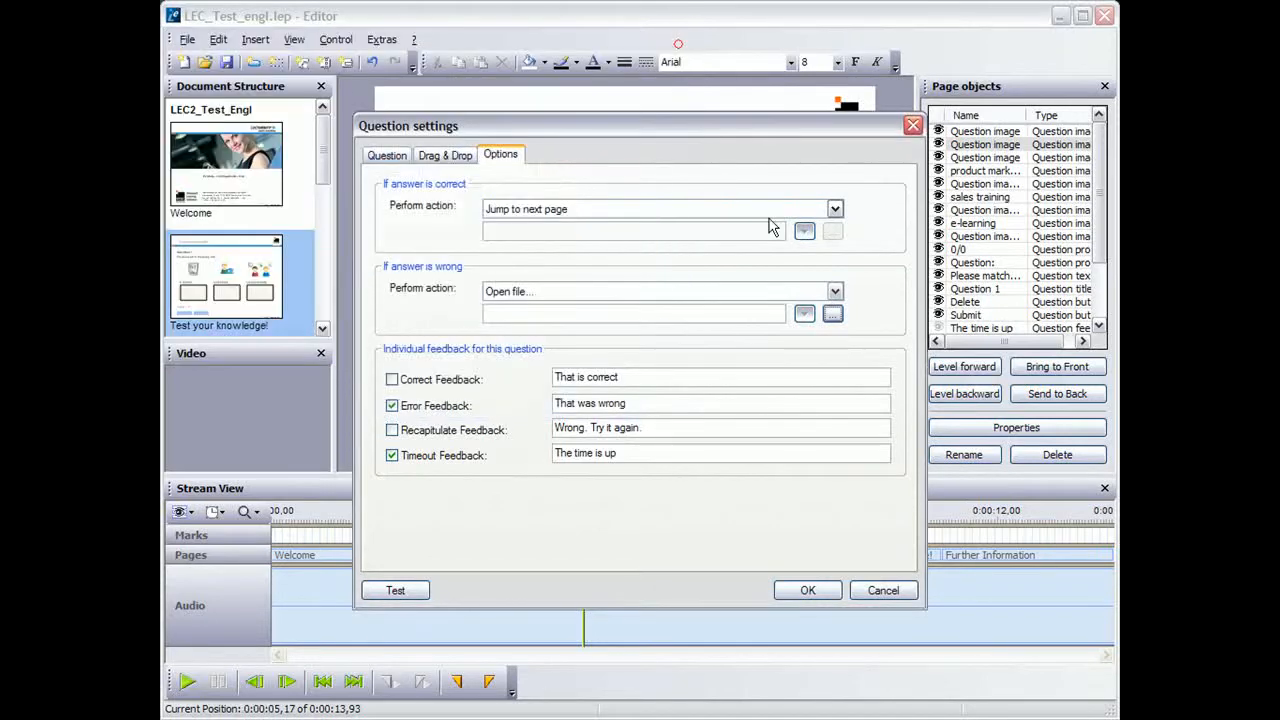
{"action": "left_click", "coordinate": [834, 291]}
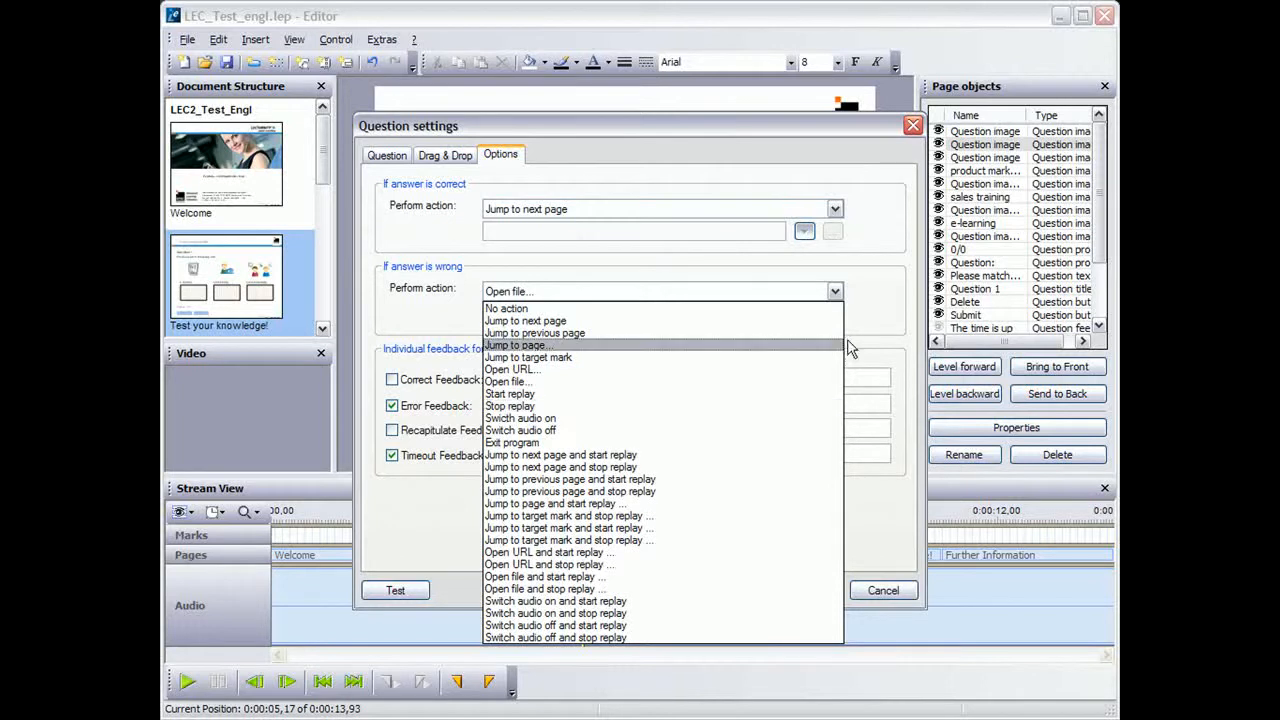
{"action": "left_click", "coordinate": [866, 309]}
Disable the error and timeout feedback for the question and apply the question settings
{"action": "left_click", "coordinate": [391, 405]}
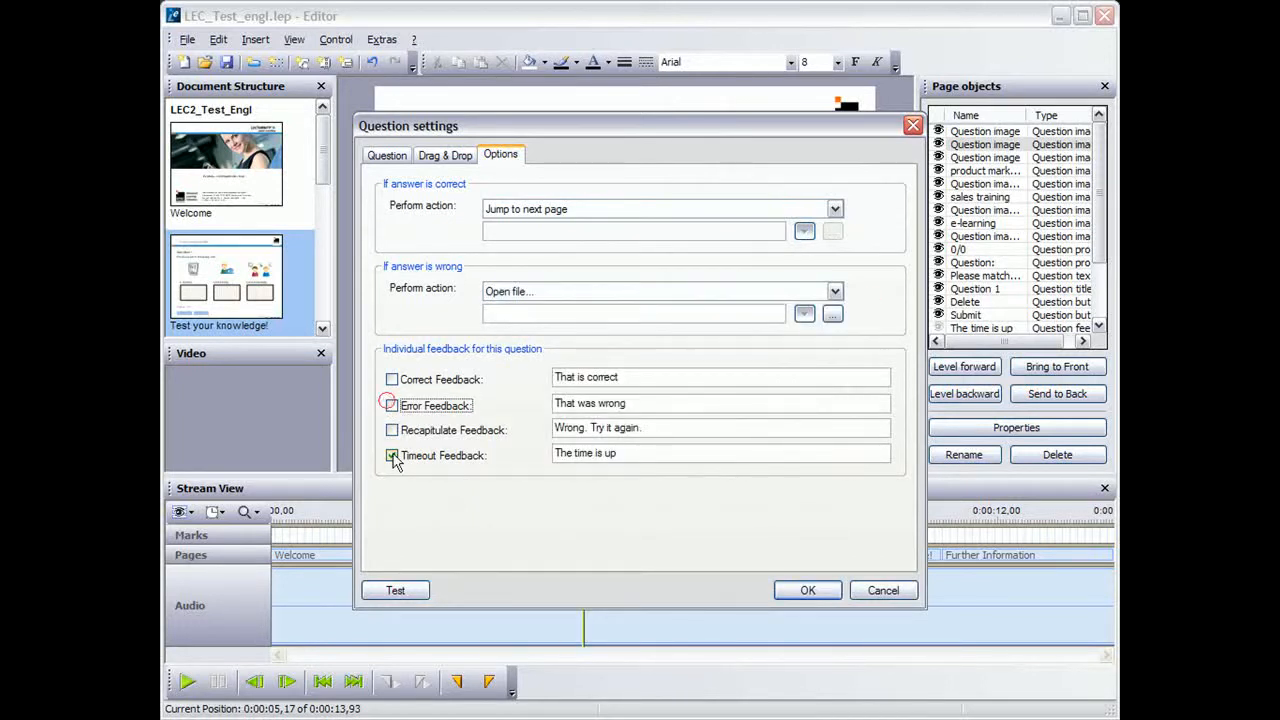
{"action": "left_click", "coordinate": [391, 455]}
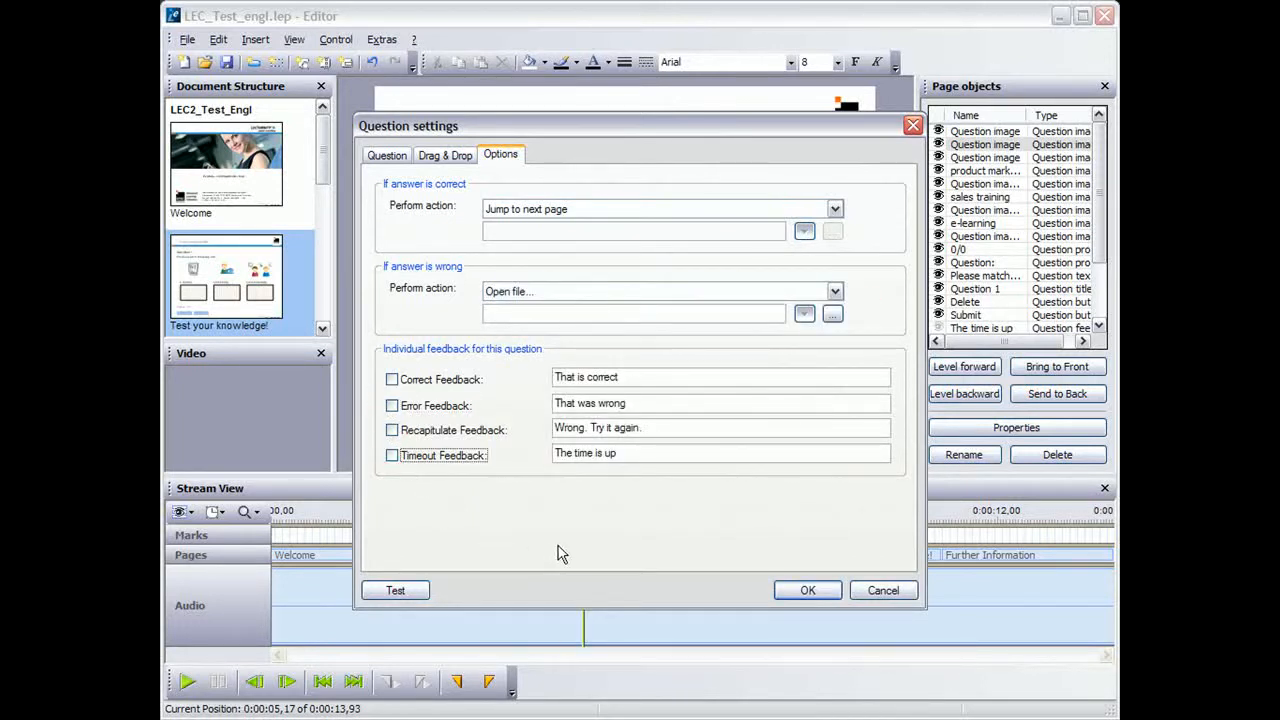
{"action": "left_click", "coordinate": [806, 591]}
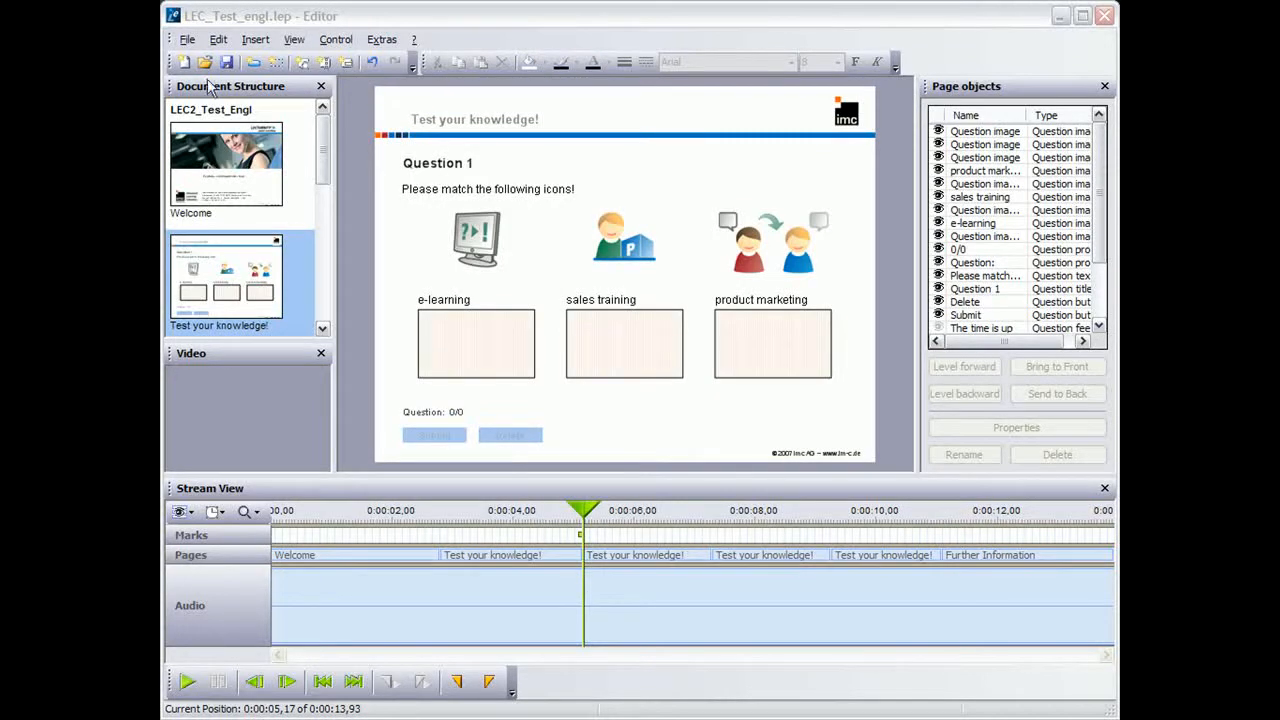
Export the document as a LECTURNITY Recording Document named "LECTURNITY_Test" into the LECTURNITY_Test folder within Recordings
{"action": "left_click", "coordinate": [187, 39]}
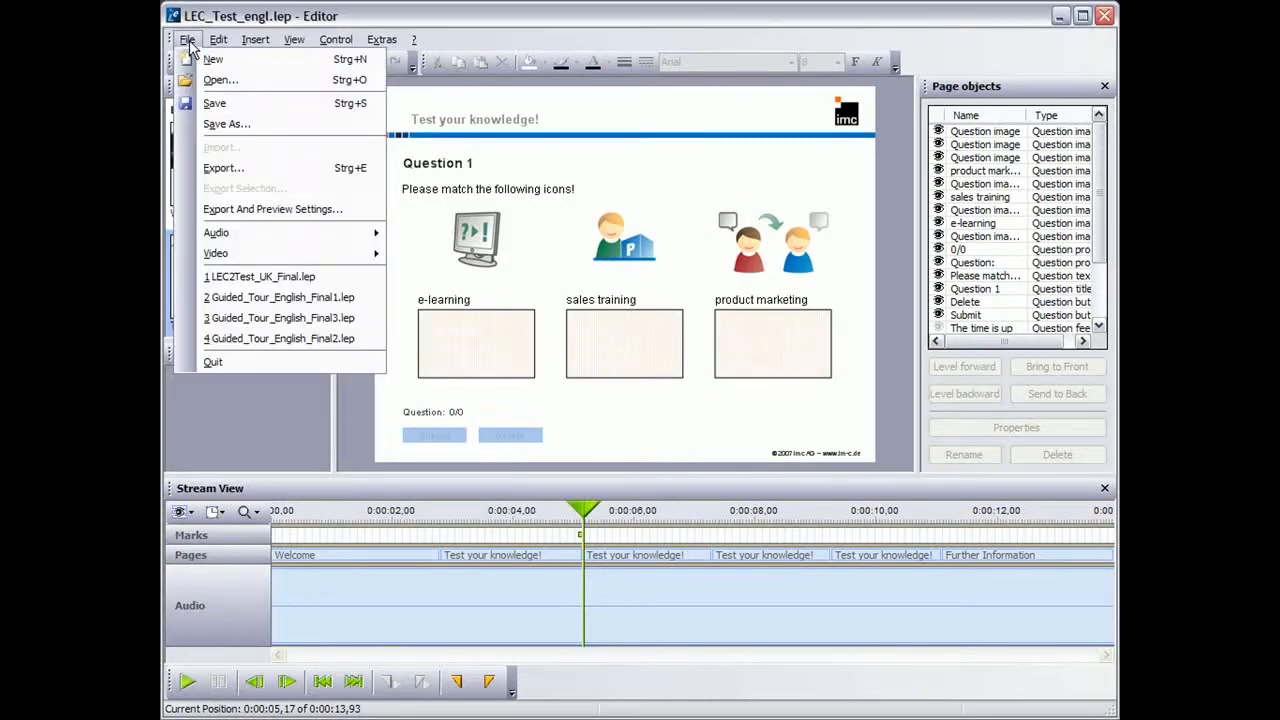
{"action": "left_click", "coordinate": [238, 172]}
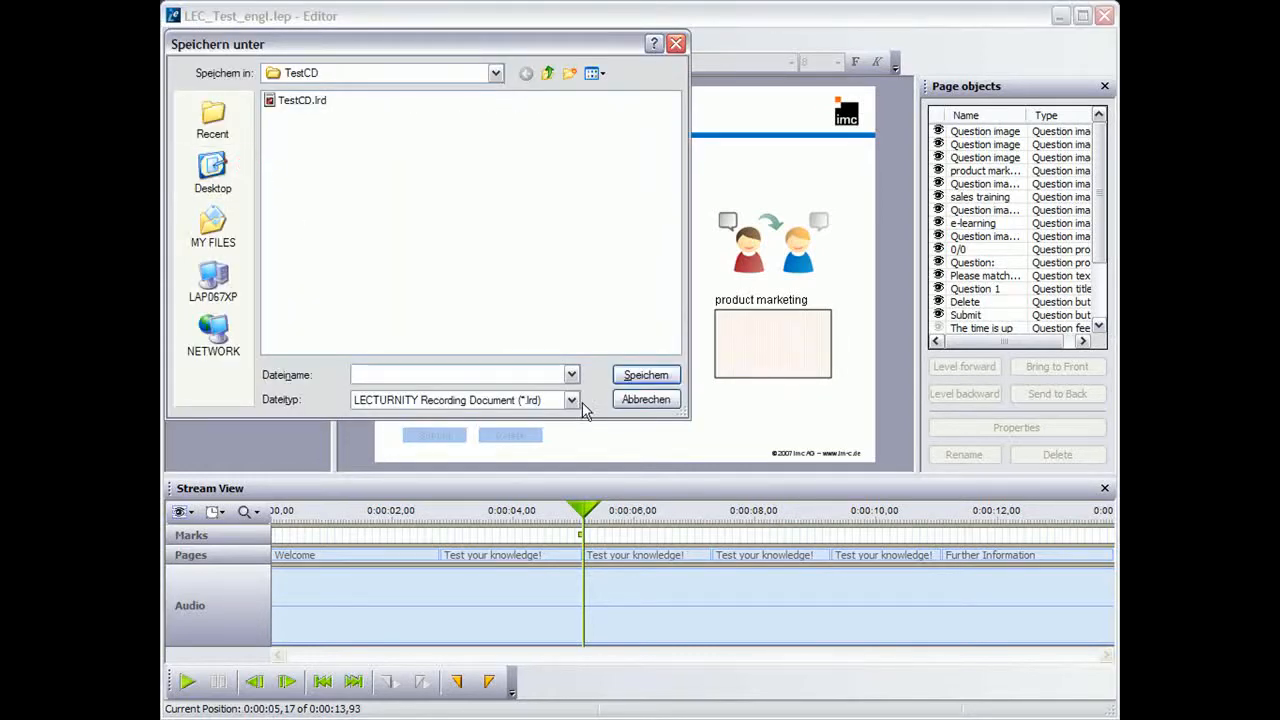
{"action": "left_click", "coordinate": [494, 75]}
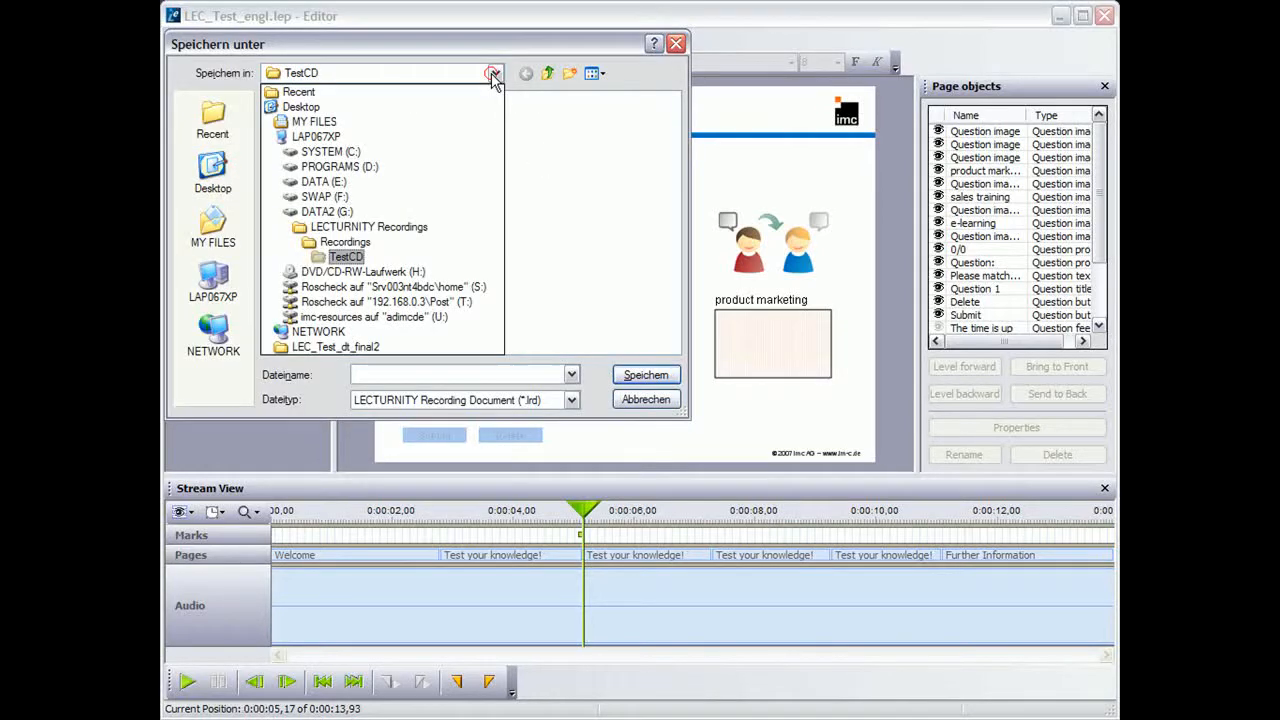
{"action": "left_click", "coordinate": [456, 250]}
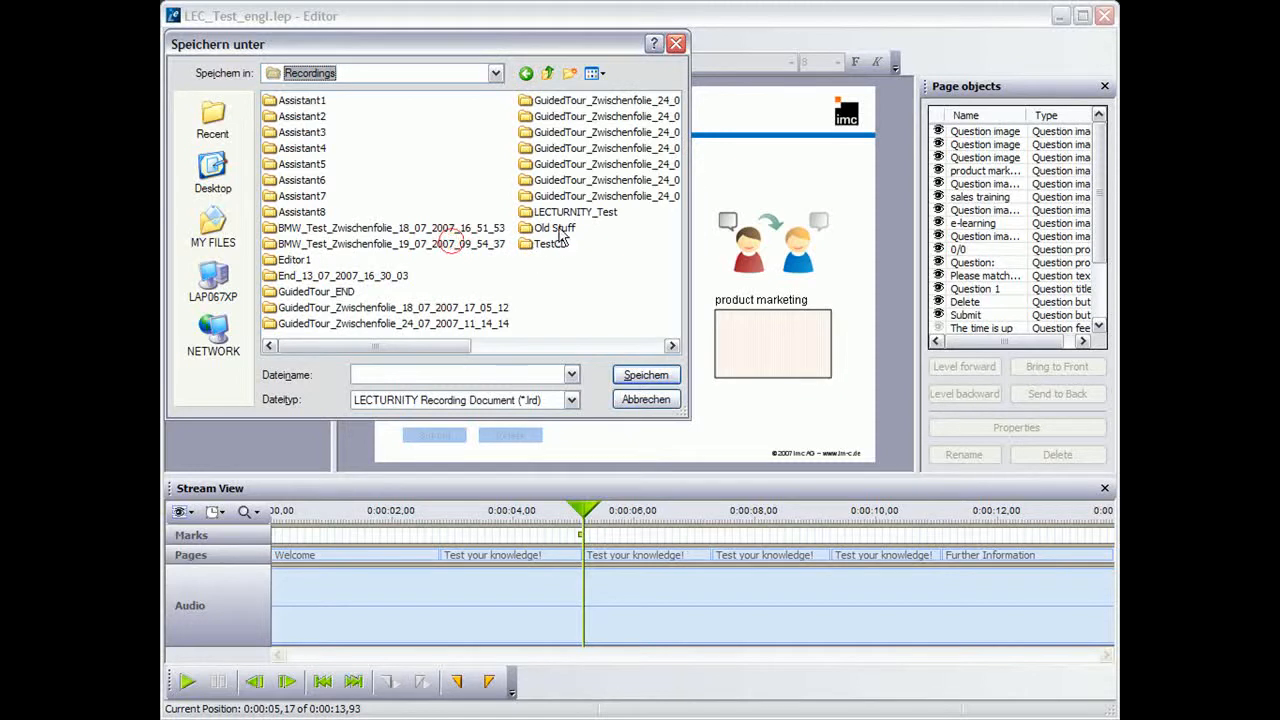
{"action": "double_click", "coordinate": [563, 209]}
{"action": "left_click", "coordinate": [480, 372]}
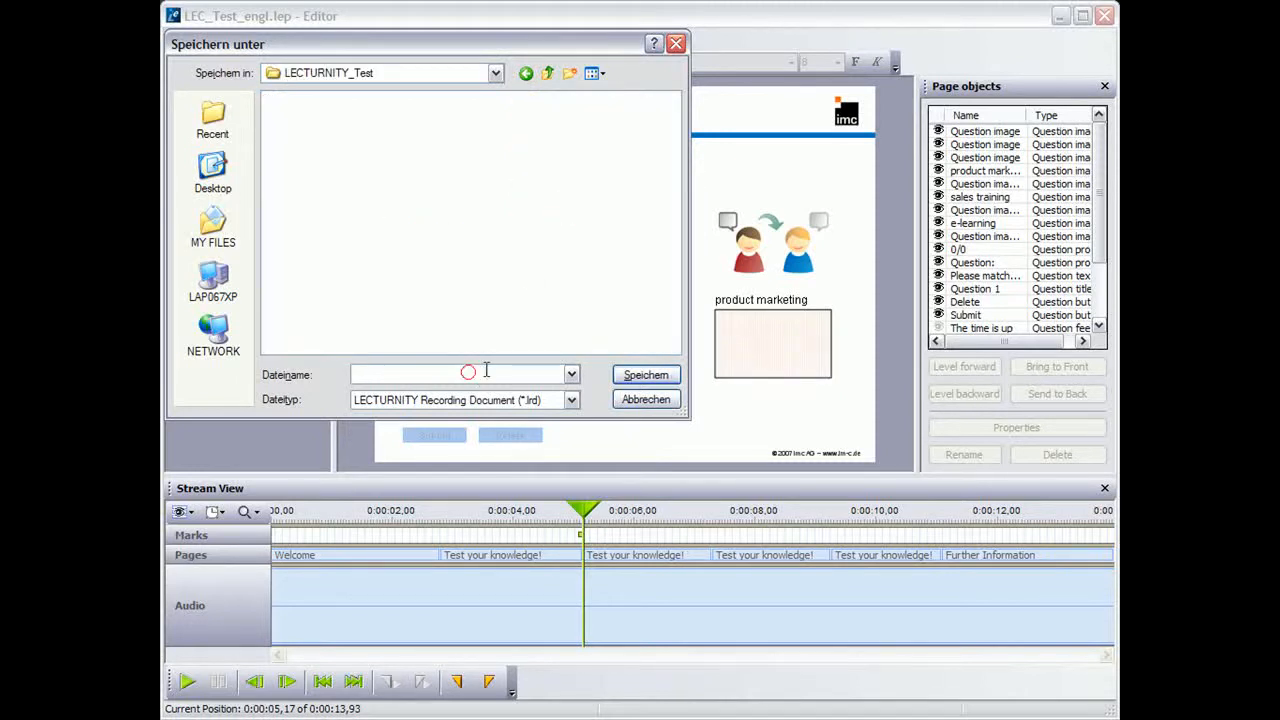
{"action": "type", "text": "LECTURNITY_Test"}
{"action": "left_click", "coordinate": [646, 375]}
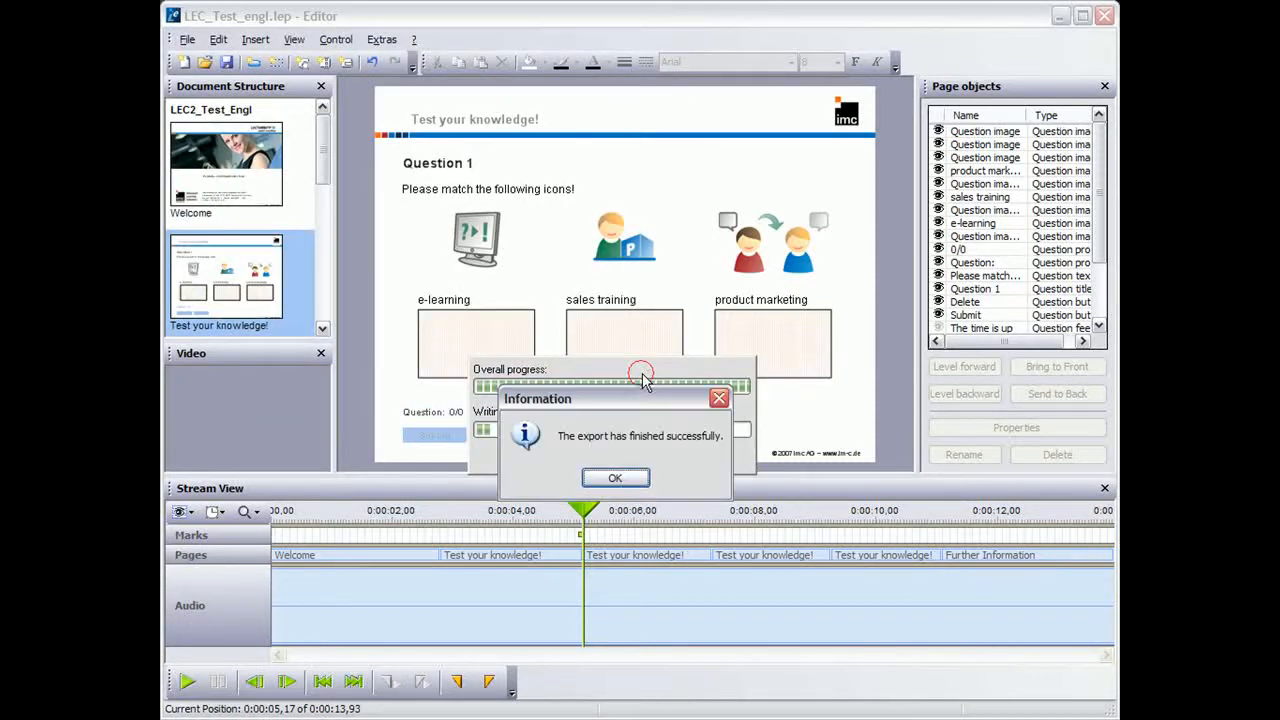
{"action": "left_click", "coordinate": [630, 481]}
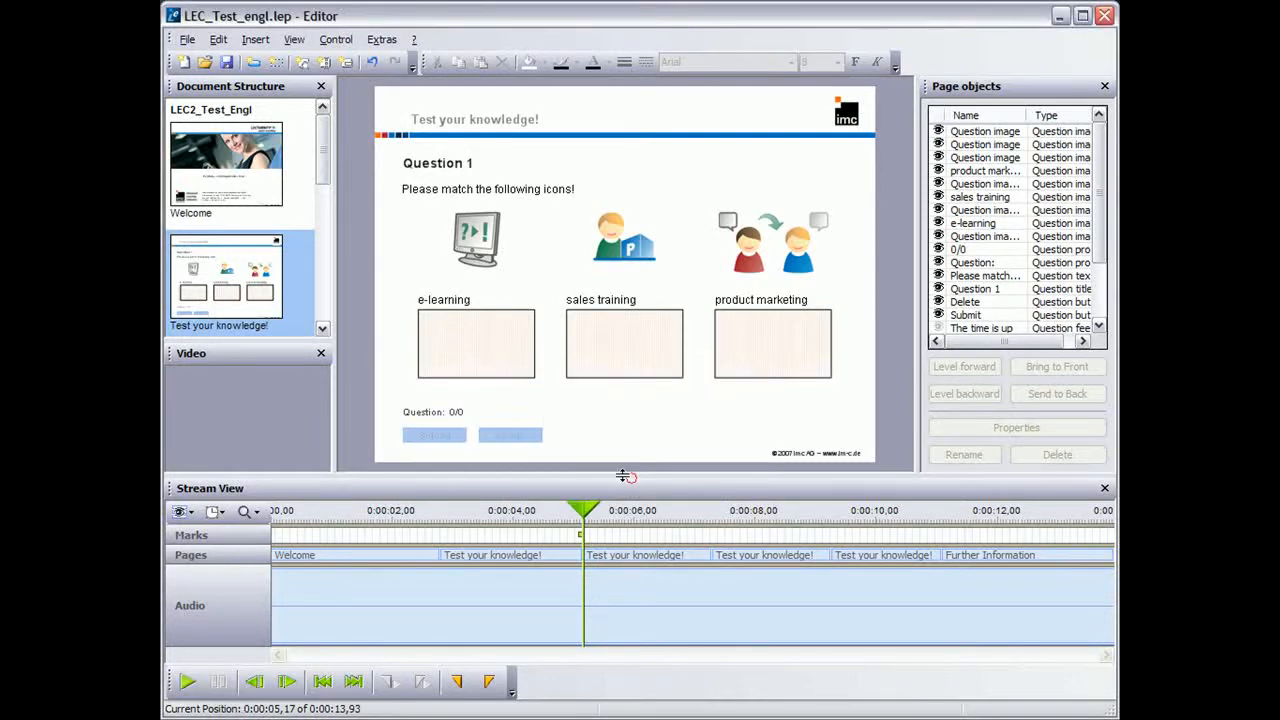